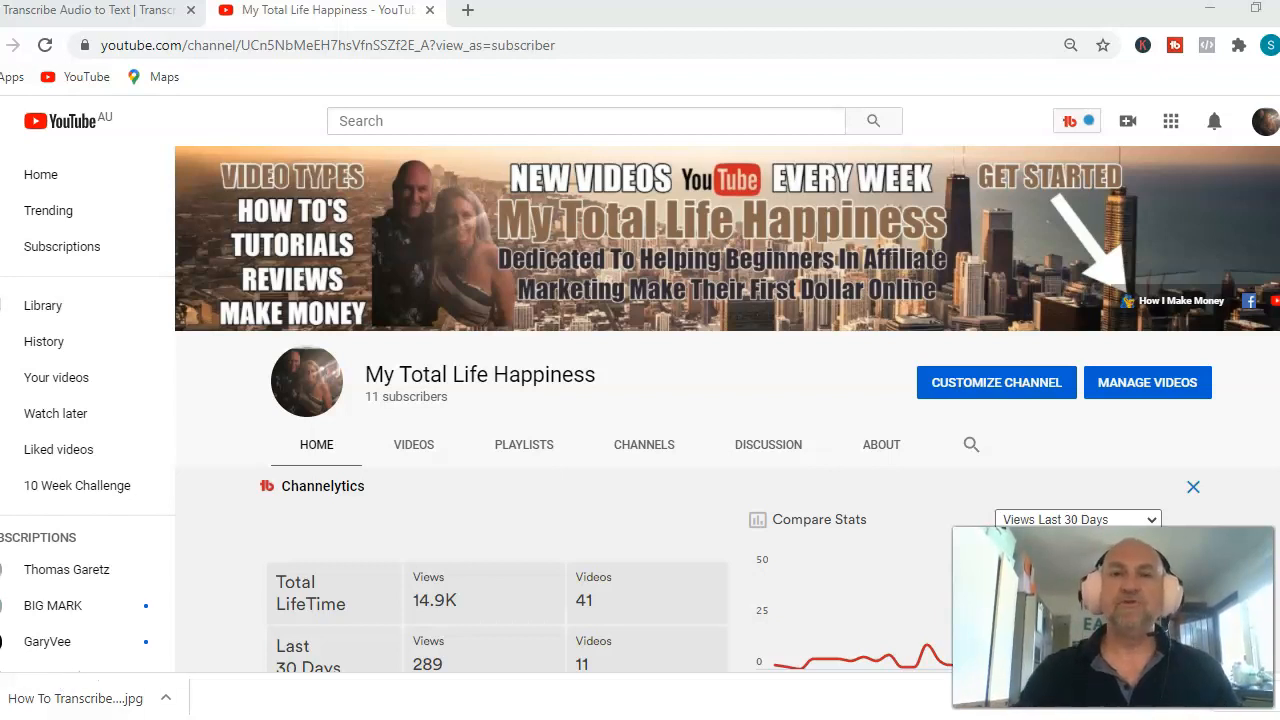
Switch to the Rev website and review its services and their per-minute prices
mouse_move(129, 719)
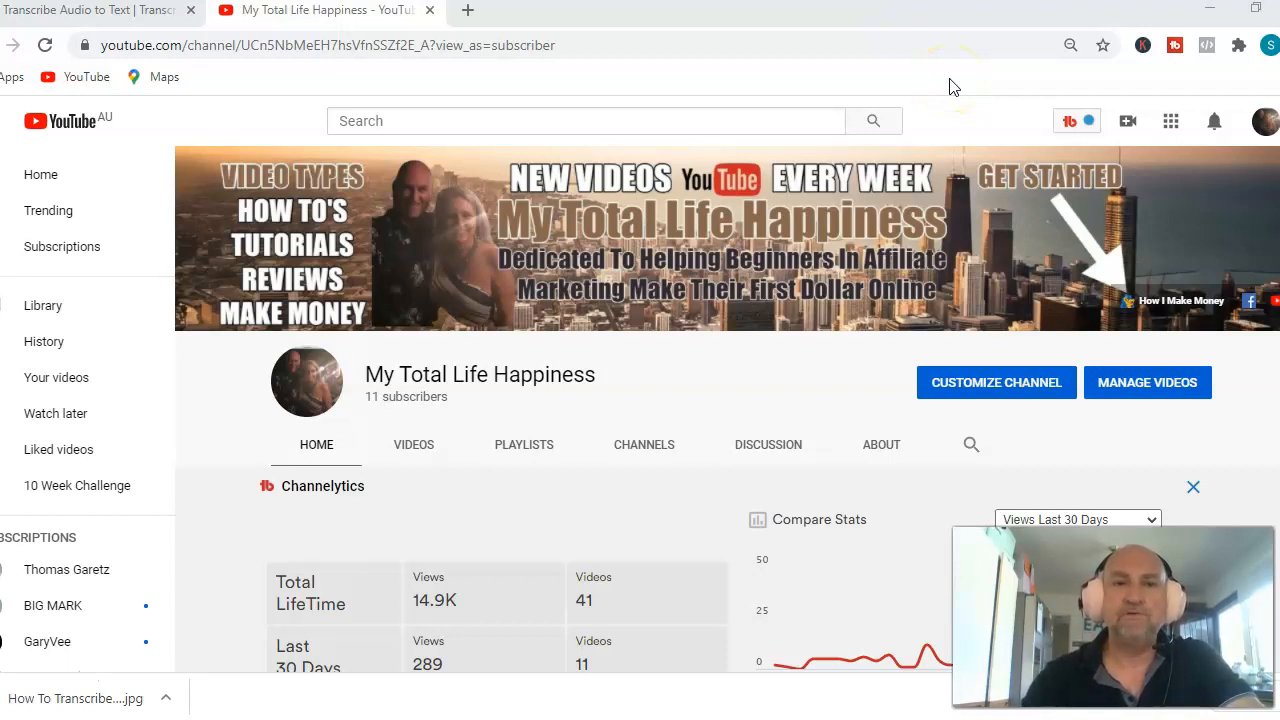
click(67, 10)
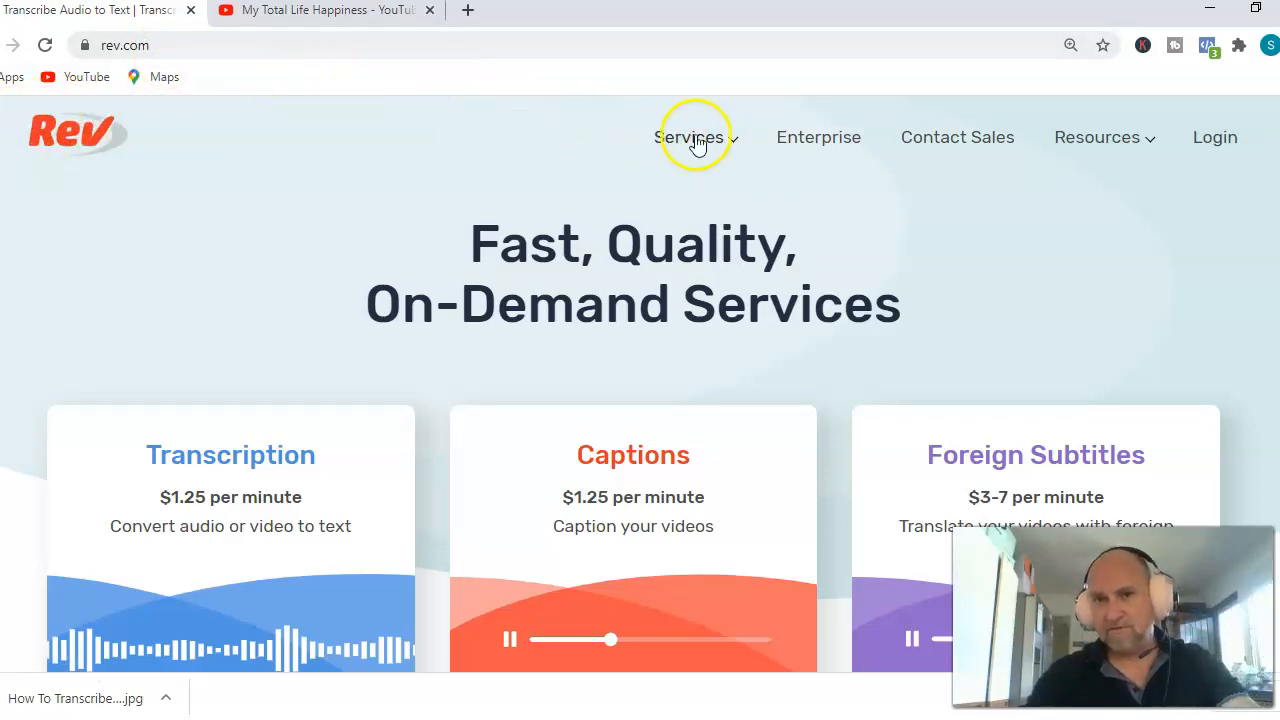
click(730, 142)
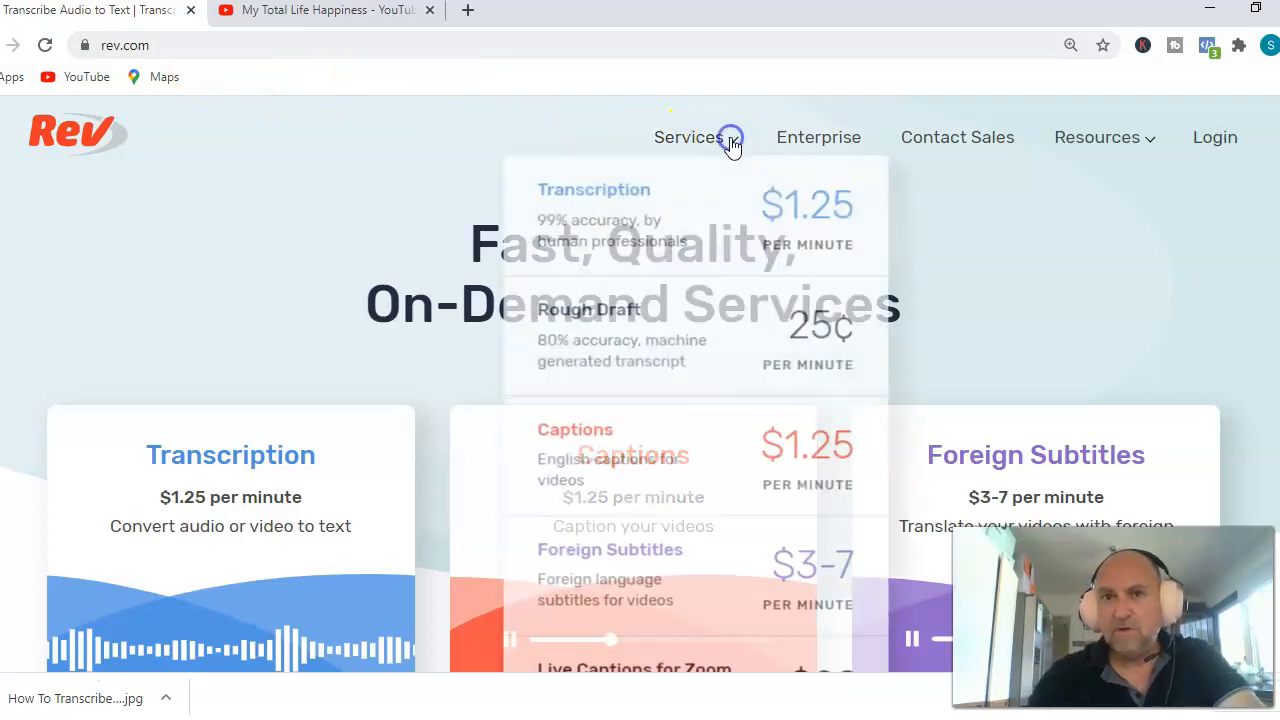
click(619, 328)
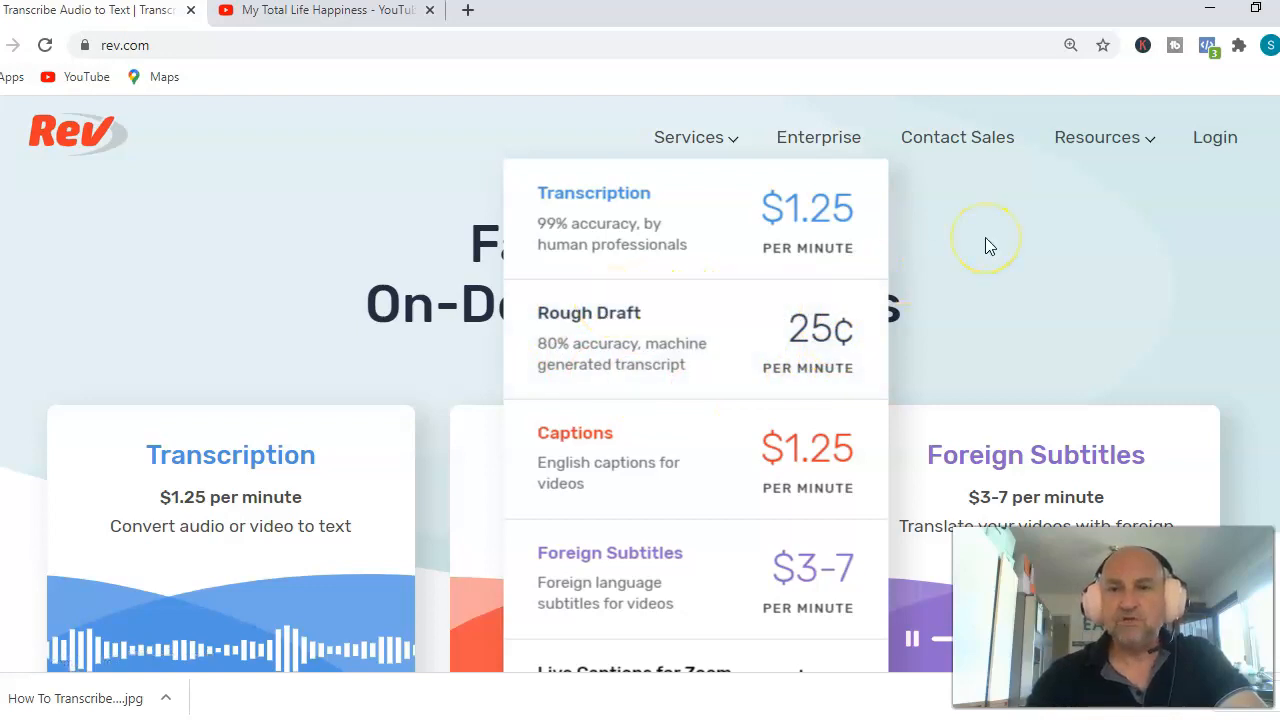
Sign in to the Rev account using the prefilled e-mail address
click(1214, 138)
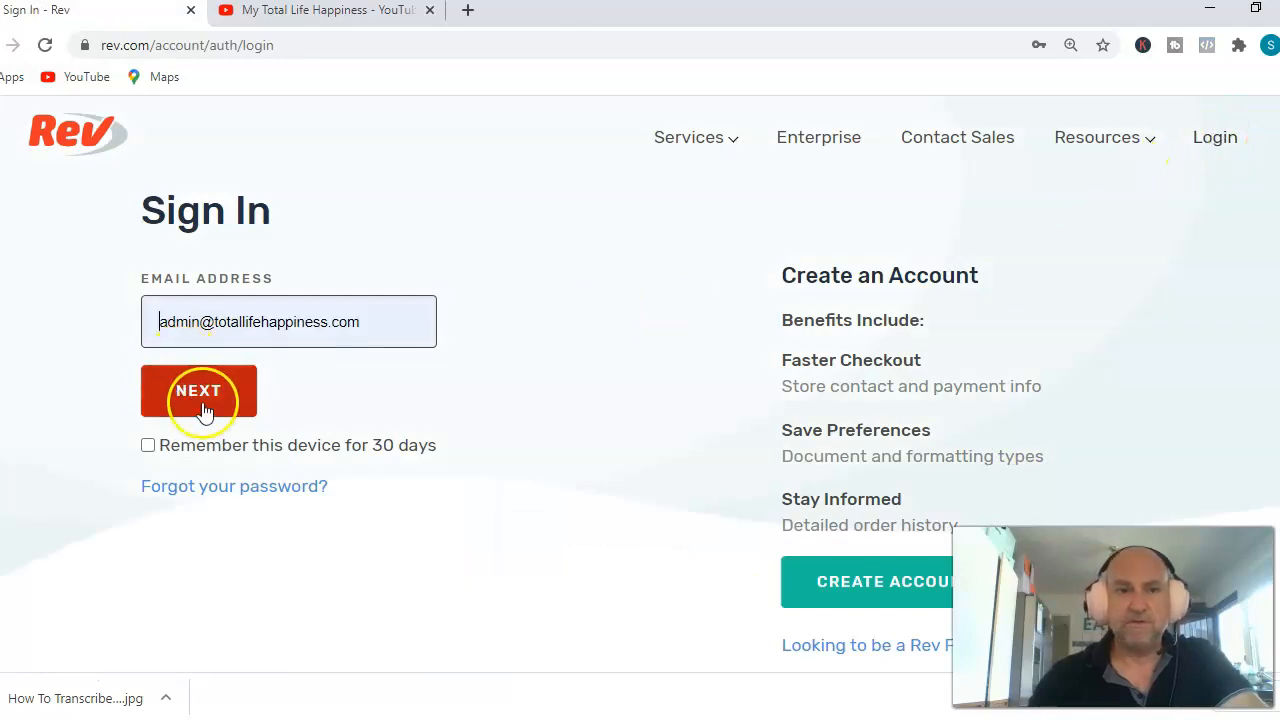
click(204, 404)
click(212, 505)
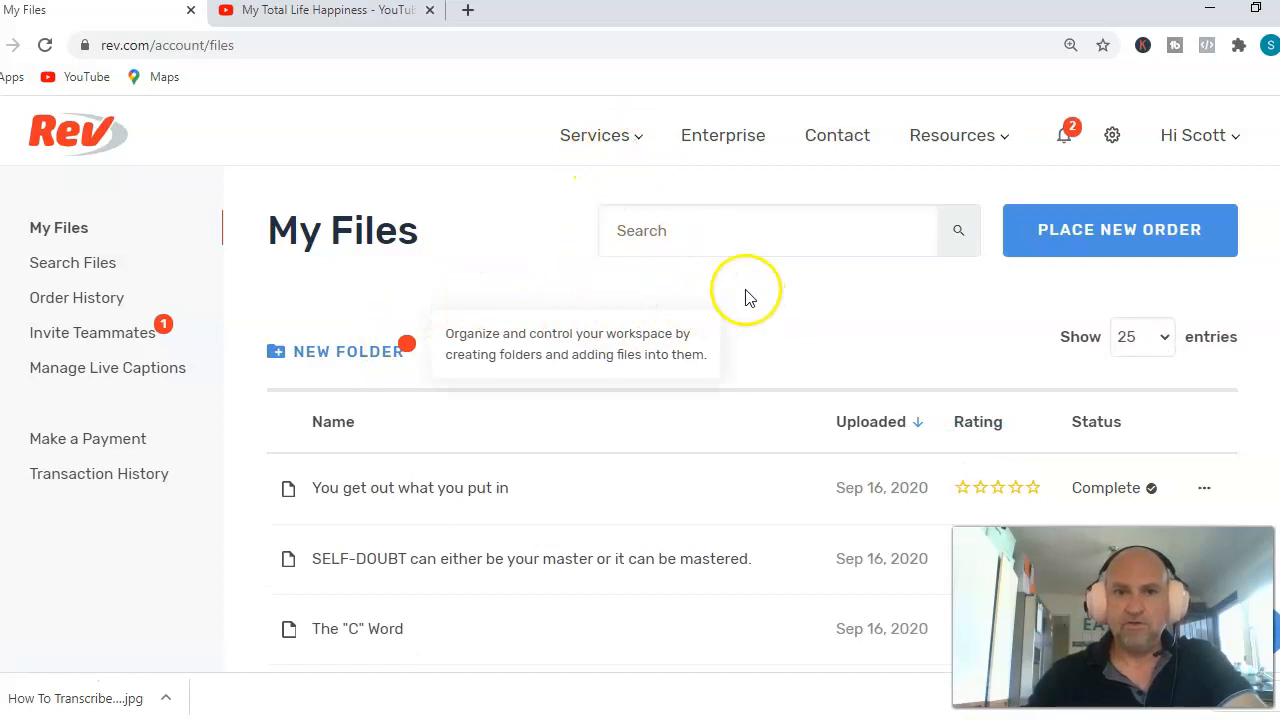
Choose the Rough Draft transcription service and start an automated transcript order
click(626, 145)
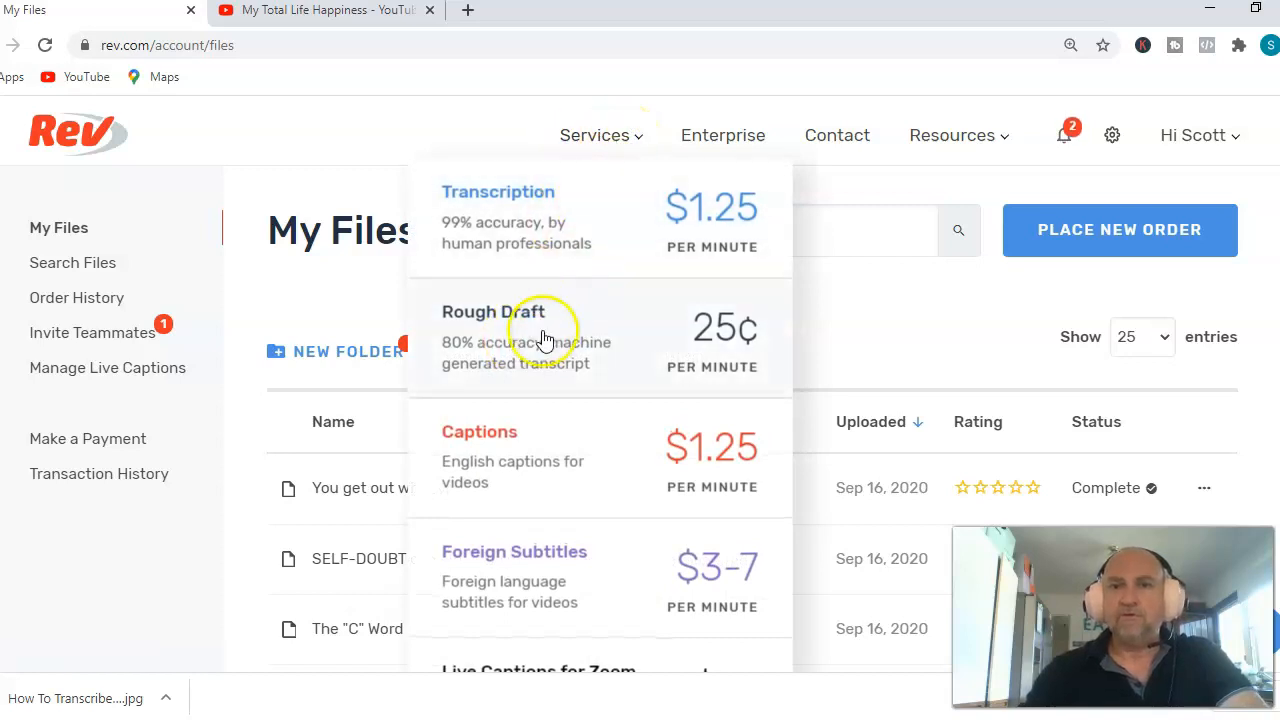
click(537, 348)
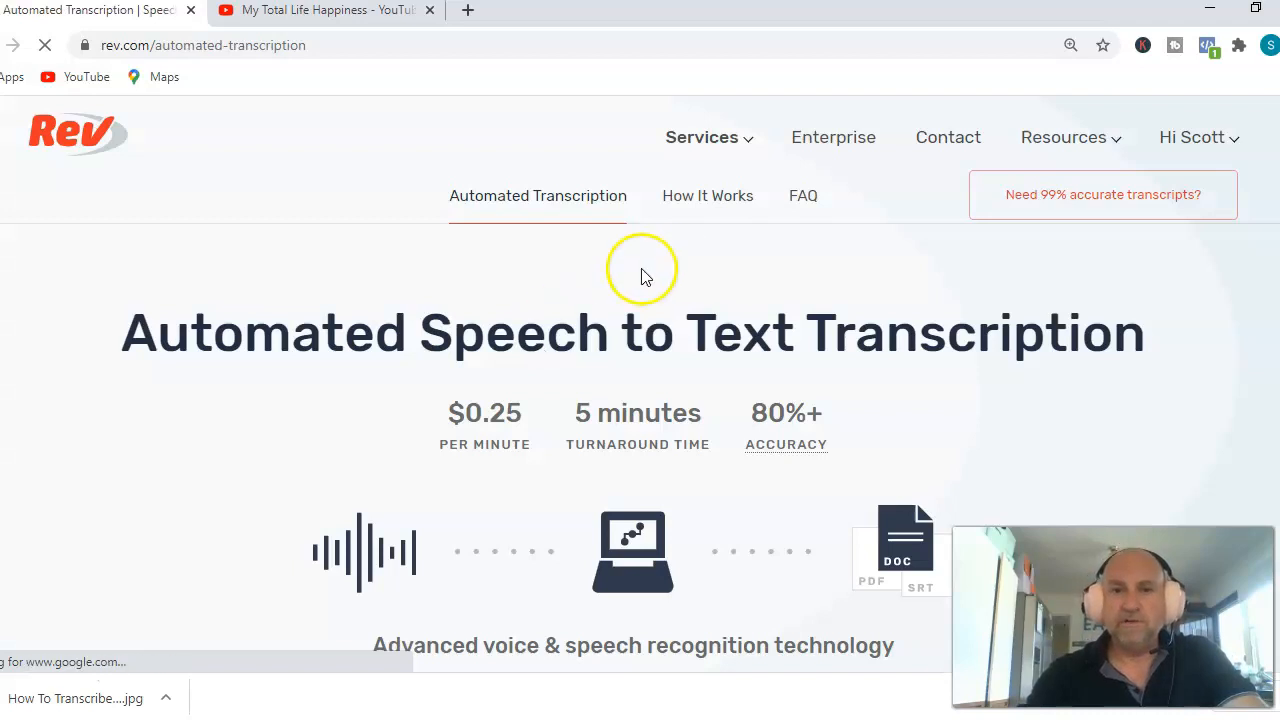
scroll(700, 251, down, 3)
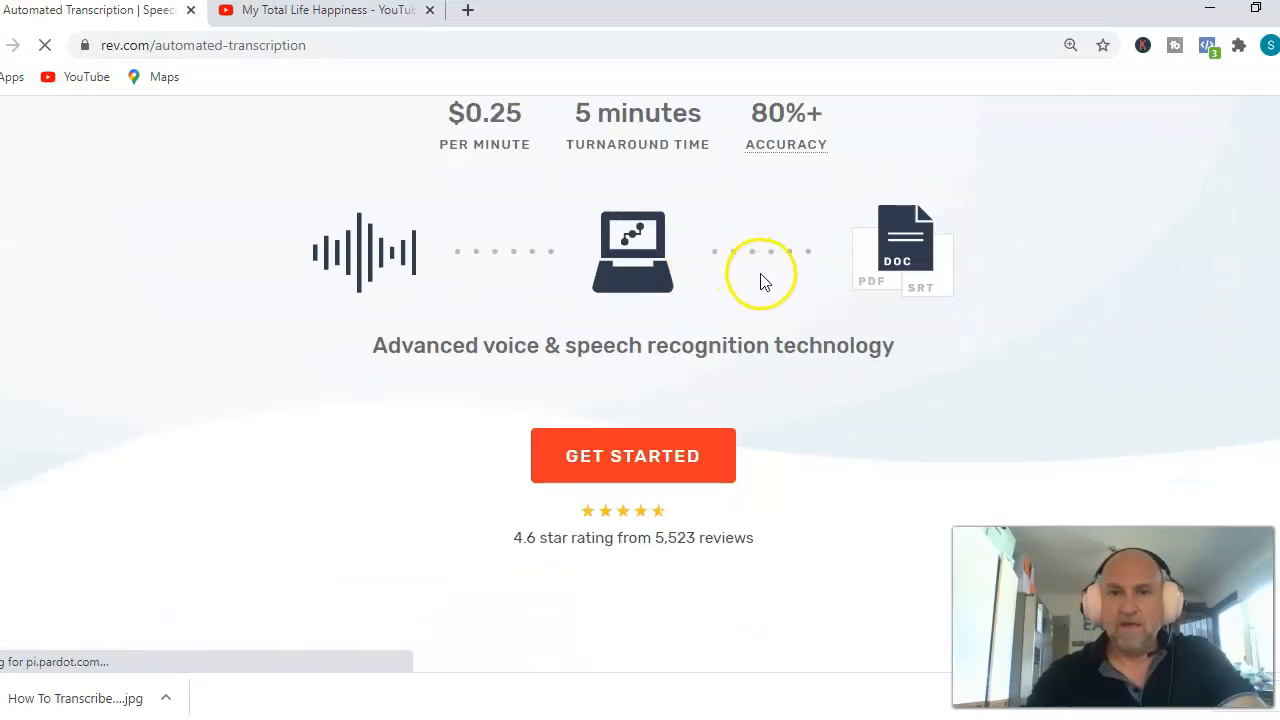
scroll(760, 281, down, 1)
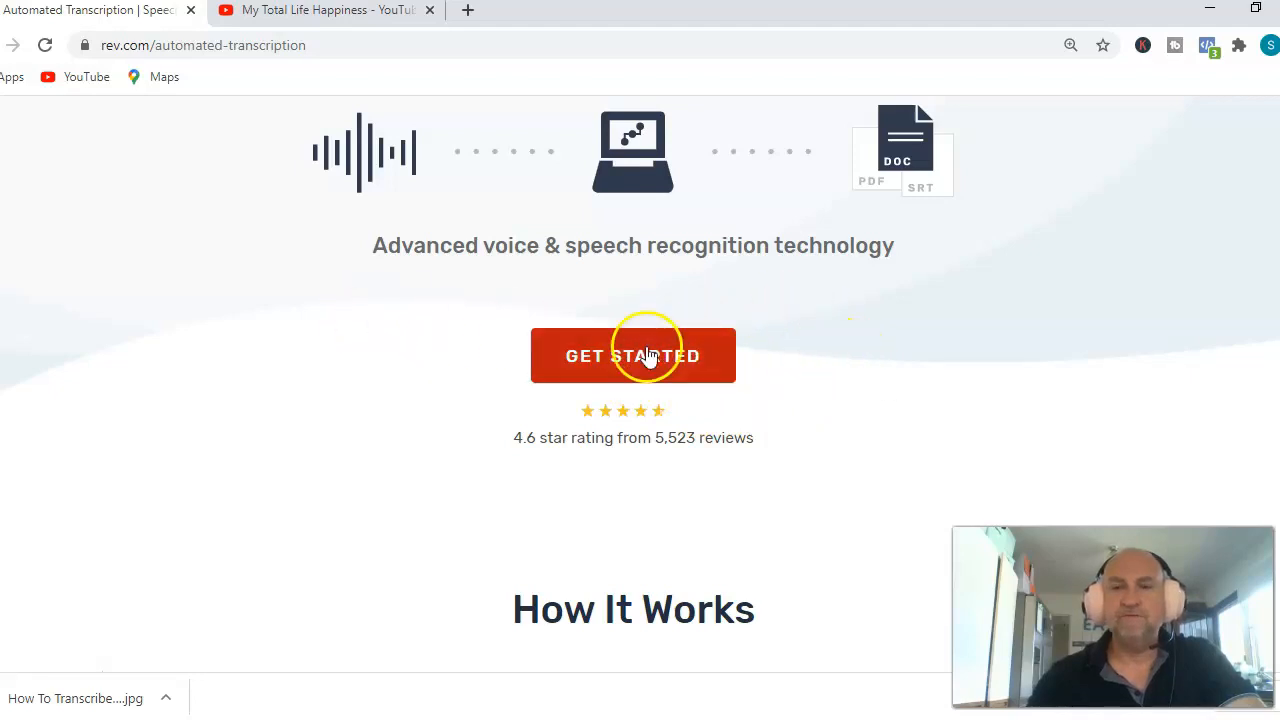
scroll(866, 349, down, 1)
scroll(866, 349, up, 1)
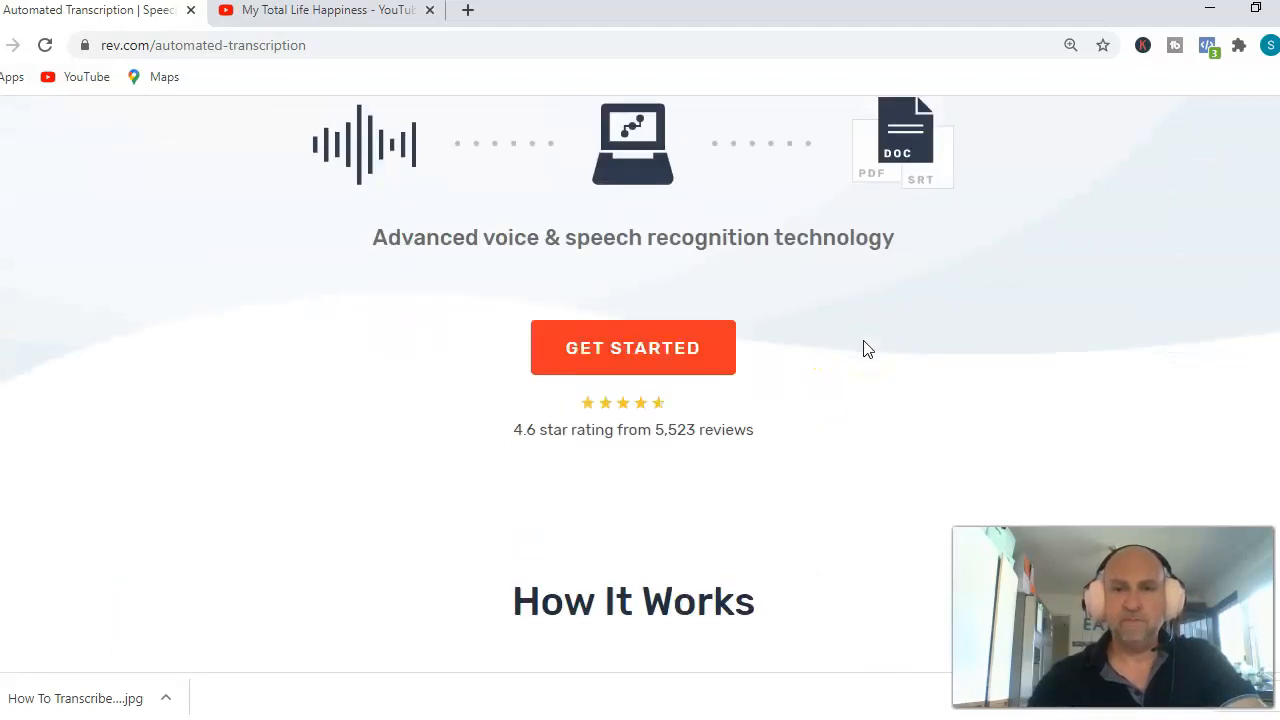
scroll(866, 349, down, 4)
scroll(826, 337, up, 5)
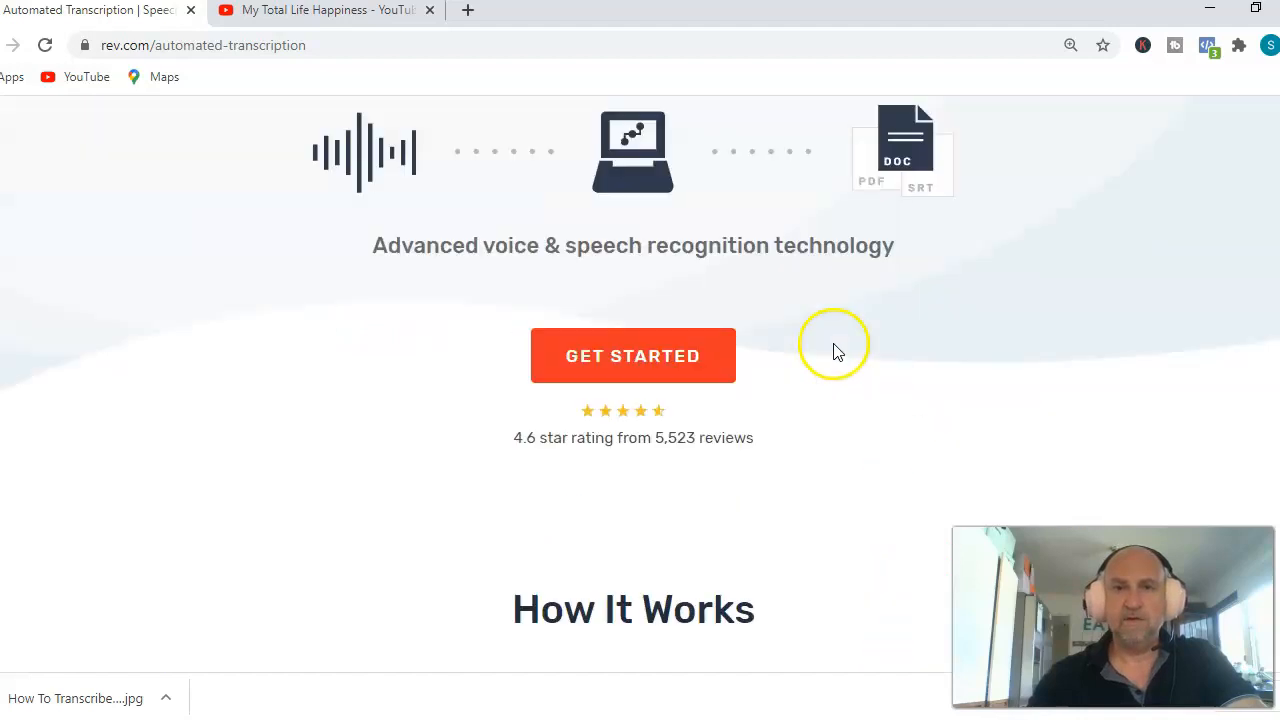
click(650, 364)
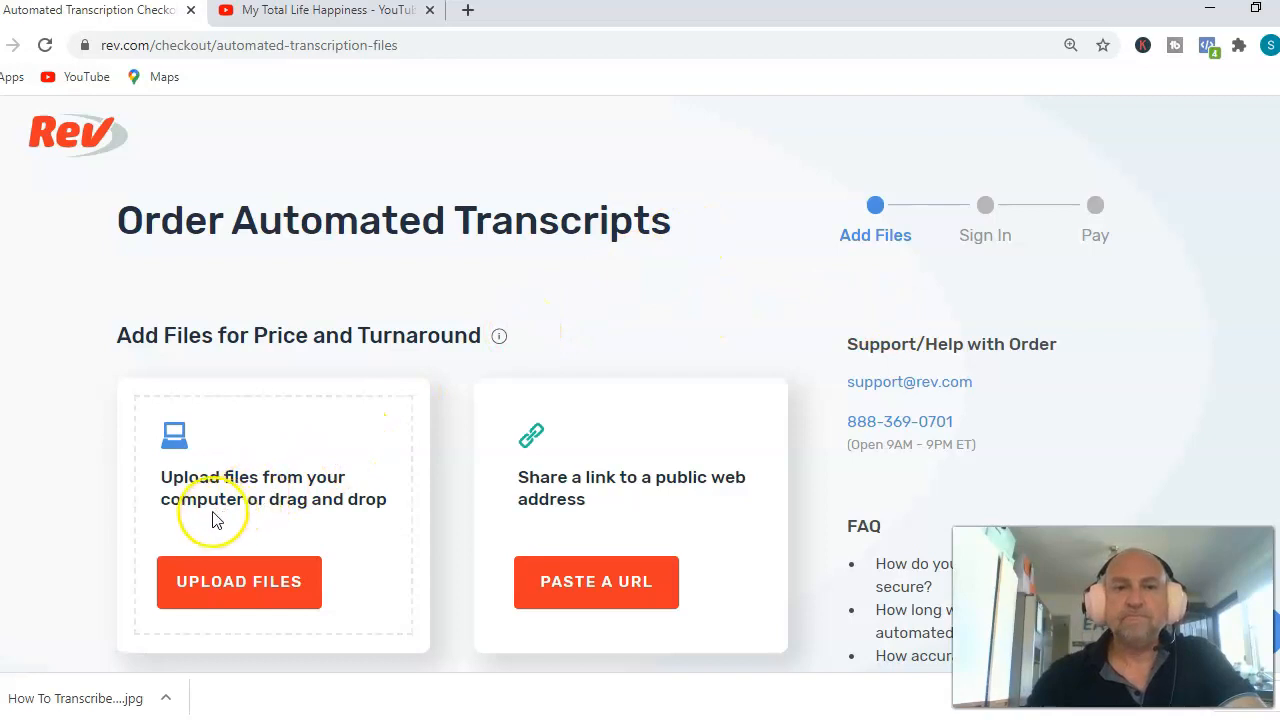
scroll(727, 278, down, 2)
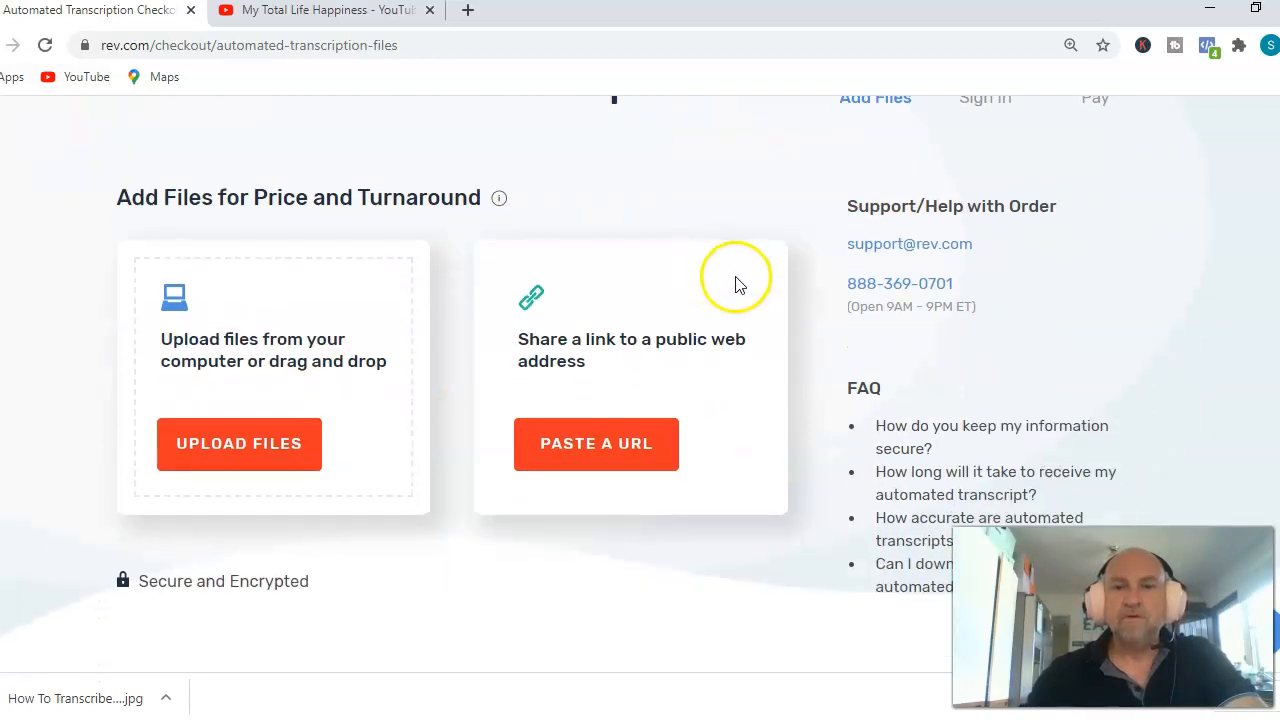
scroll(760, 320, up, 2)
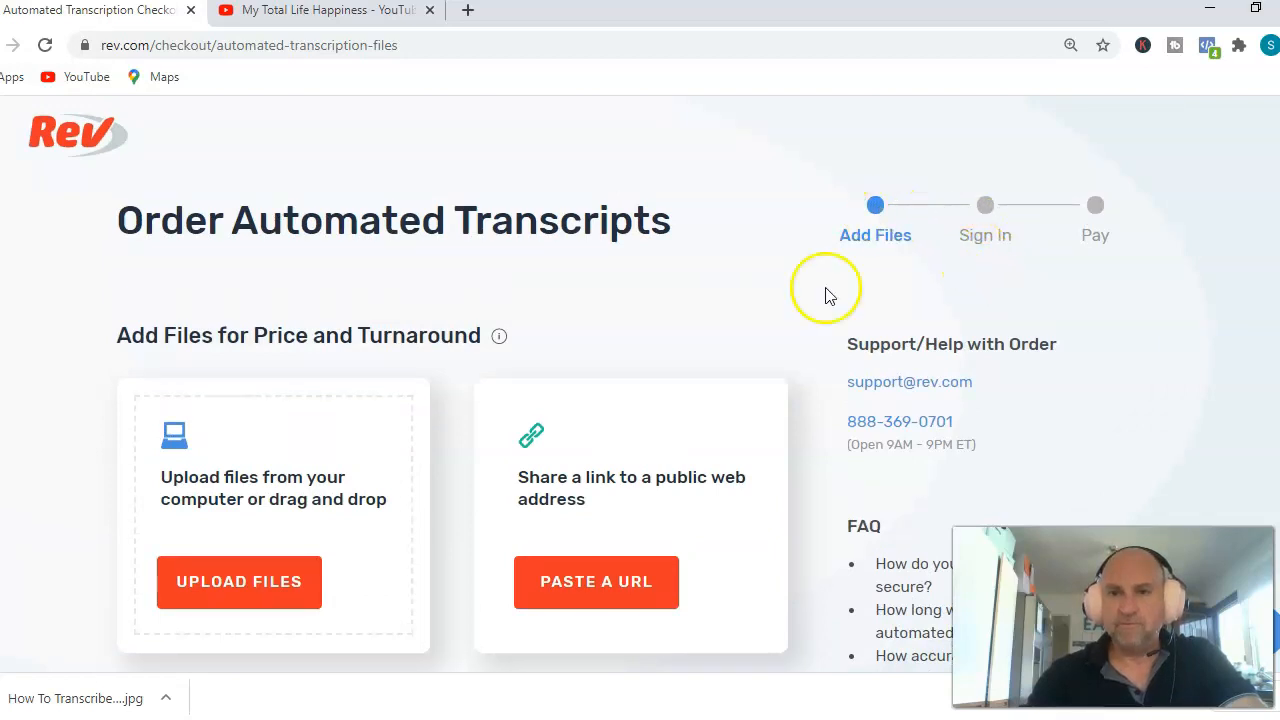
click(266, 588)
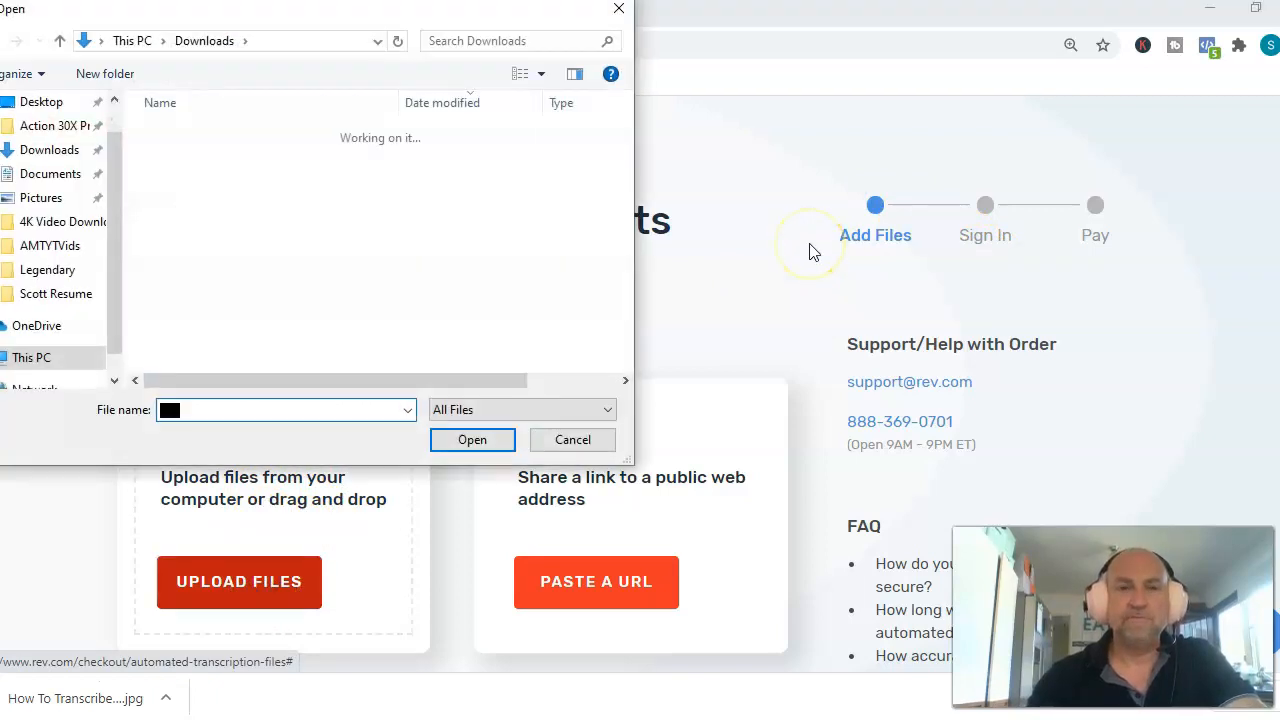
click(618, 10)
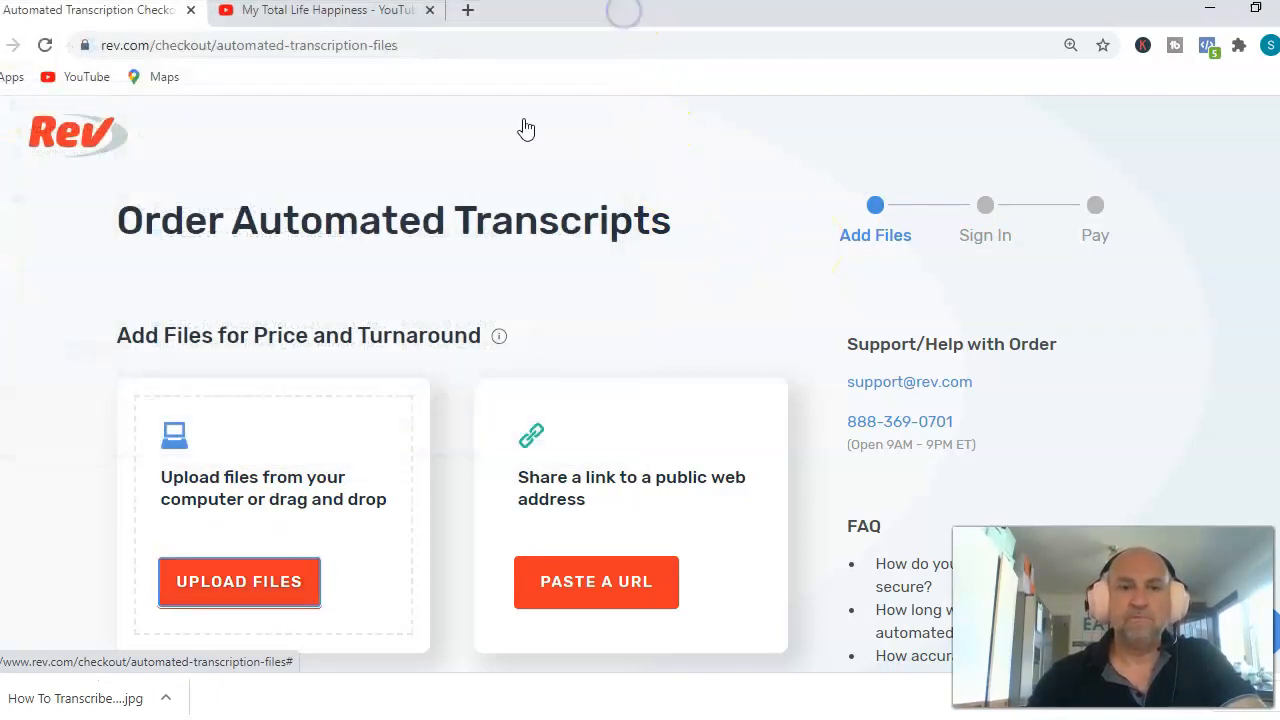
scroll(50, 688, down, 1)
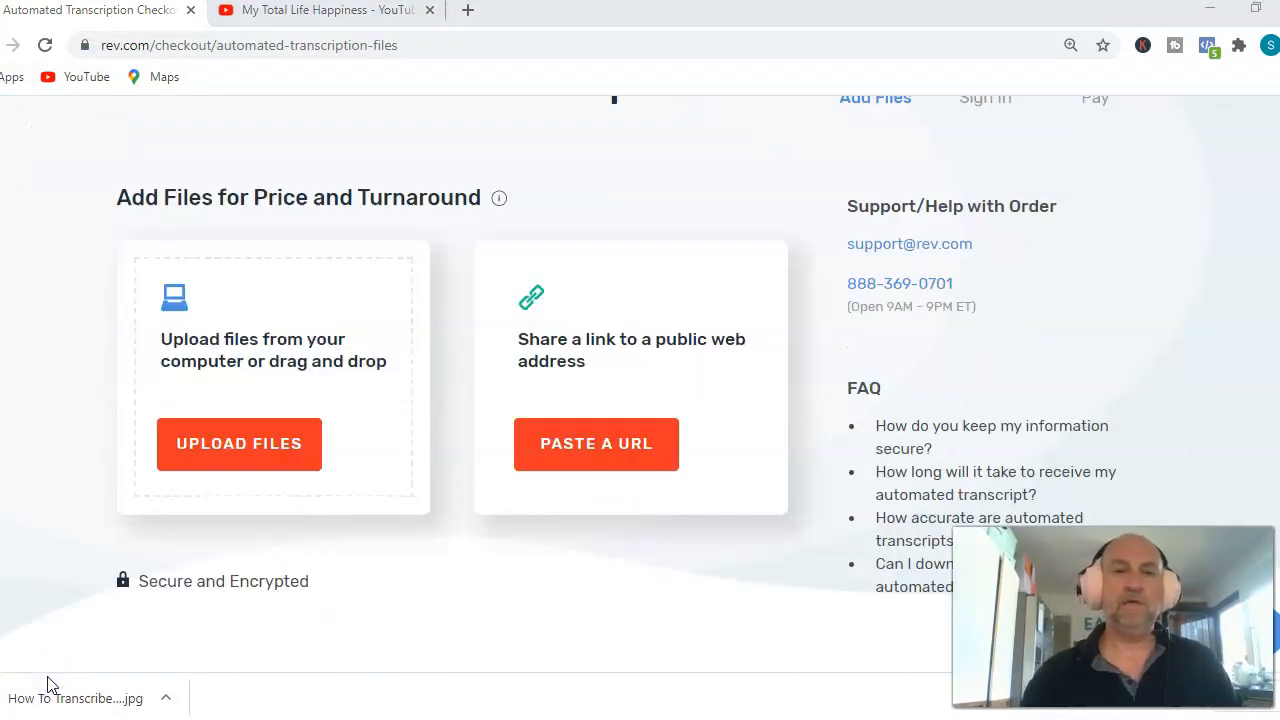
Switch to YouTube, show the channel's own videos and sort the uploads by date added (newest)
click(60, 371)
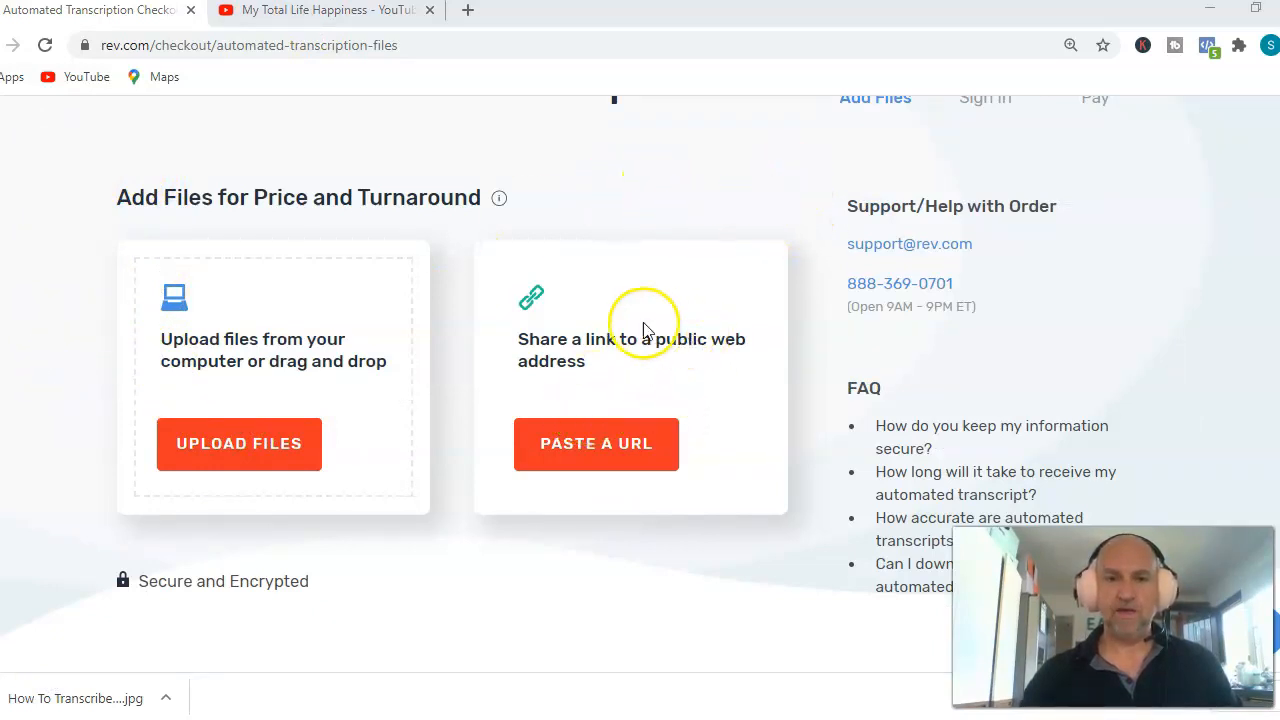
key(ctrl+Tab)
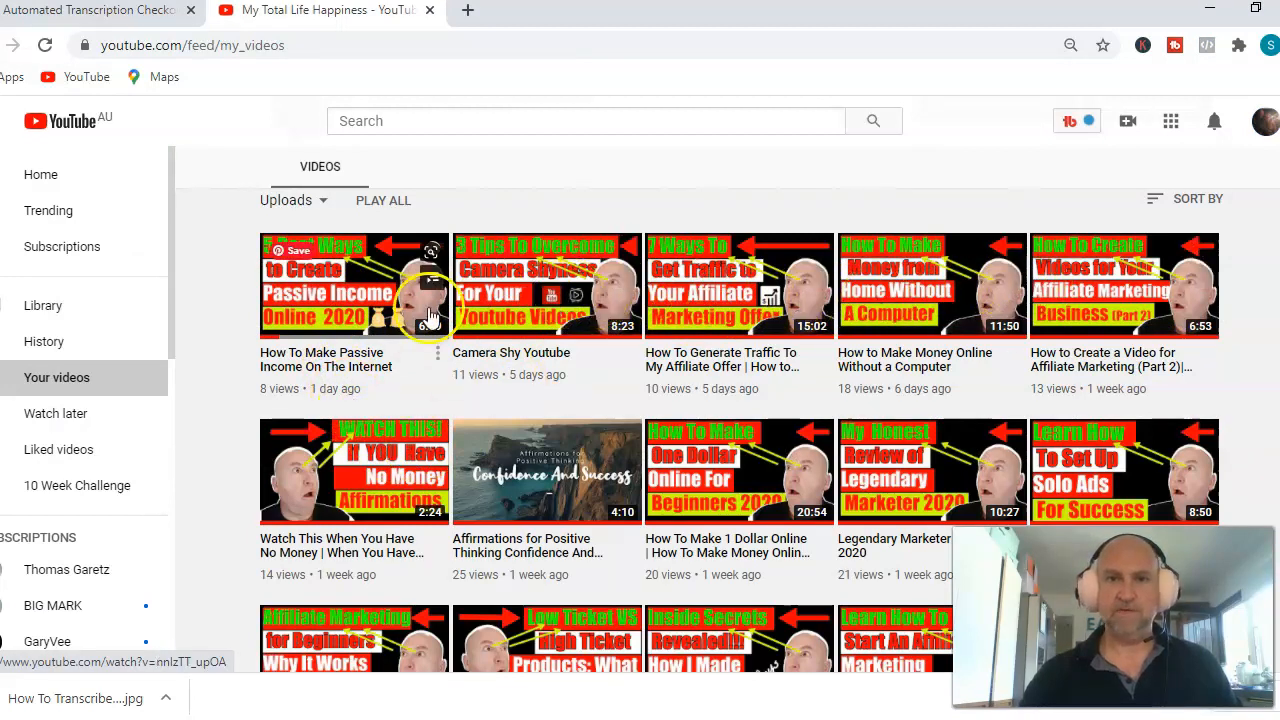
scroll(373, 311, down, 1)
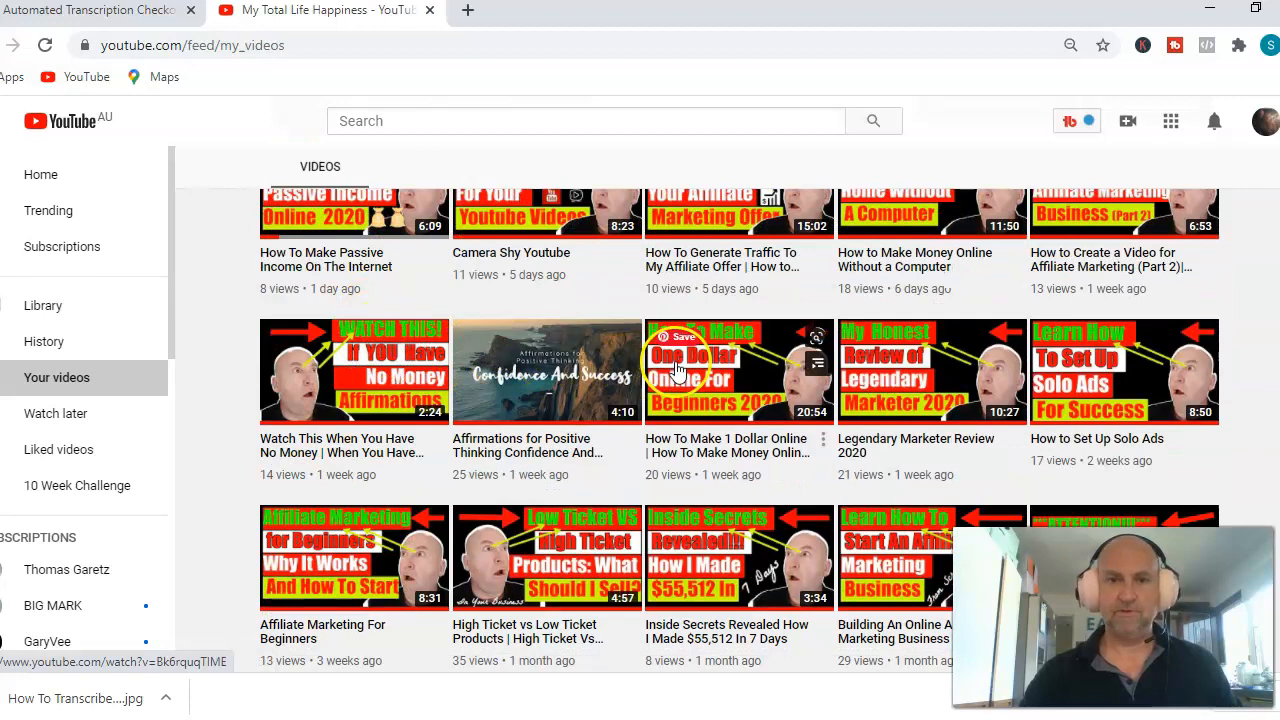
scroll(400, 380, up, 2)
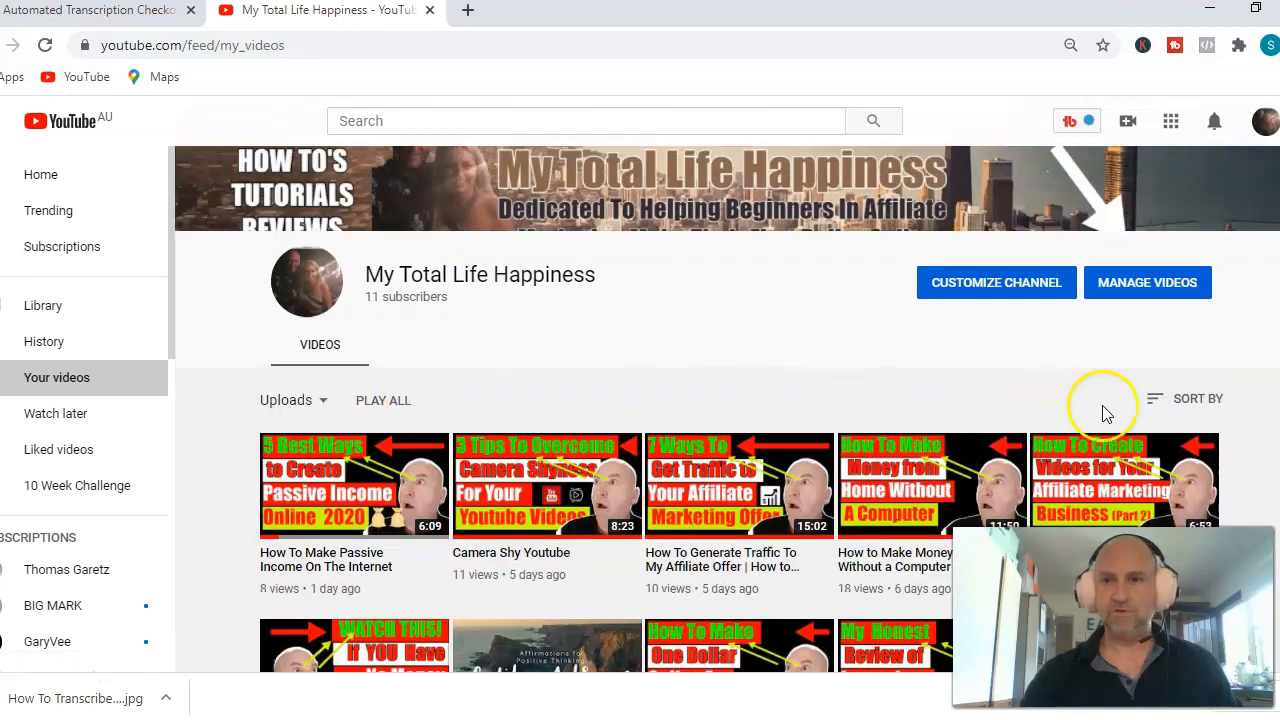
click(1183, 400)
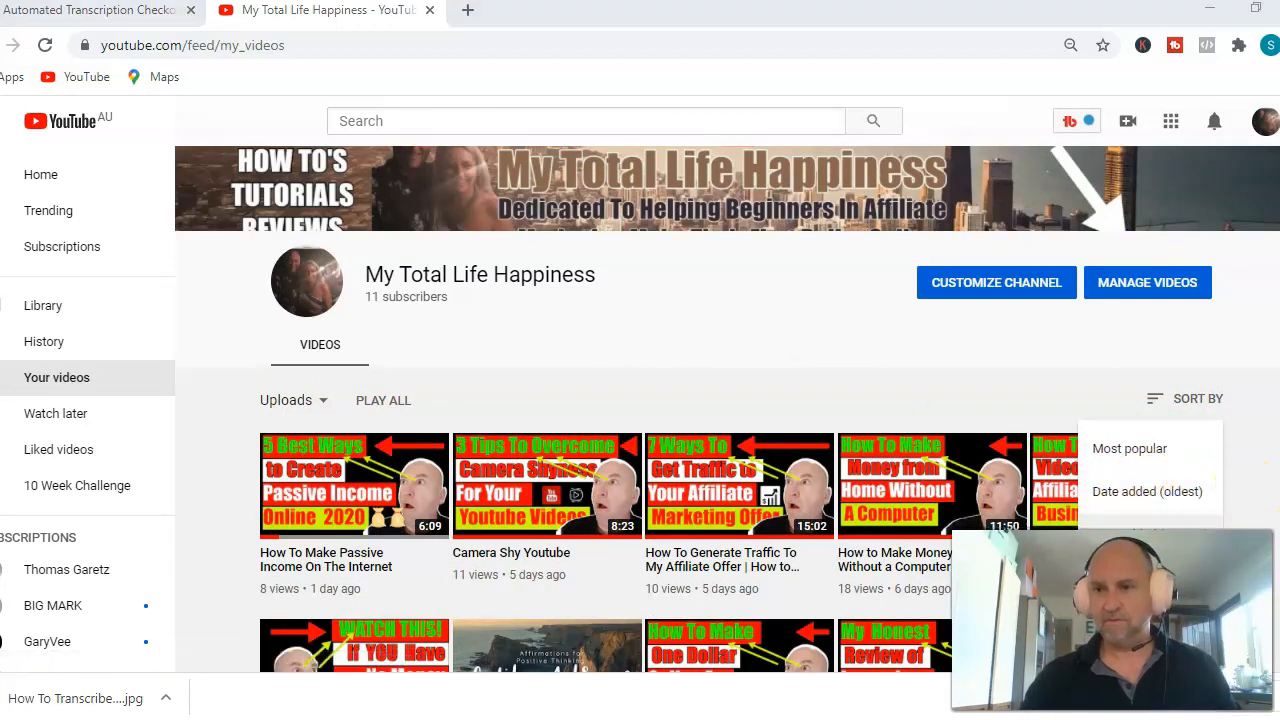
click(1130, 535)
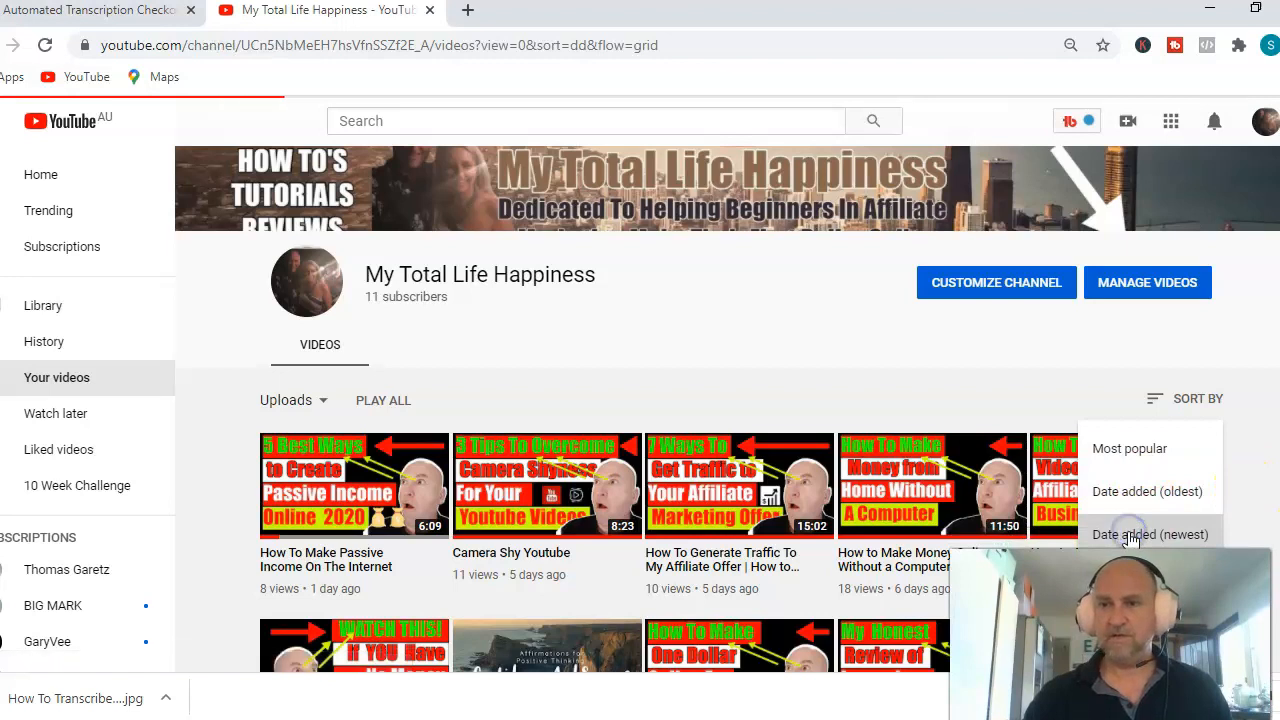
scroll(660, 440, down, 2)
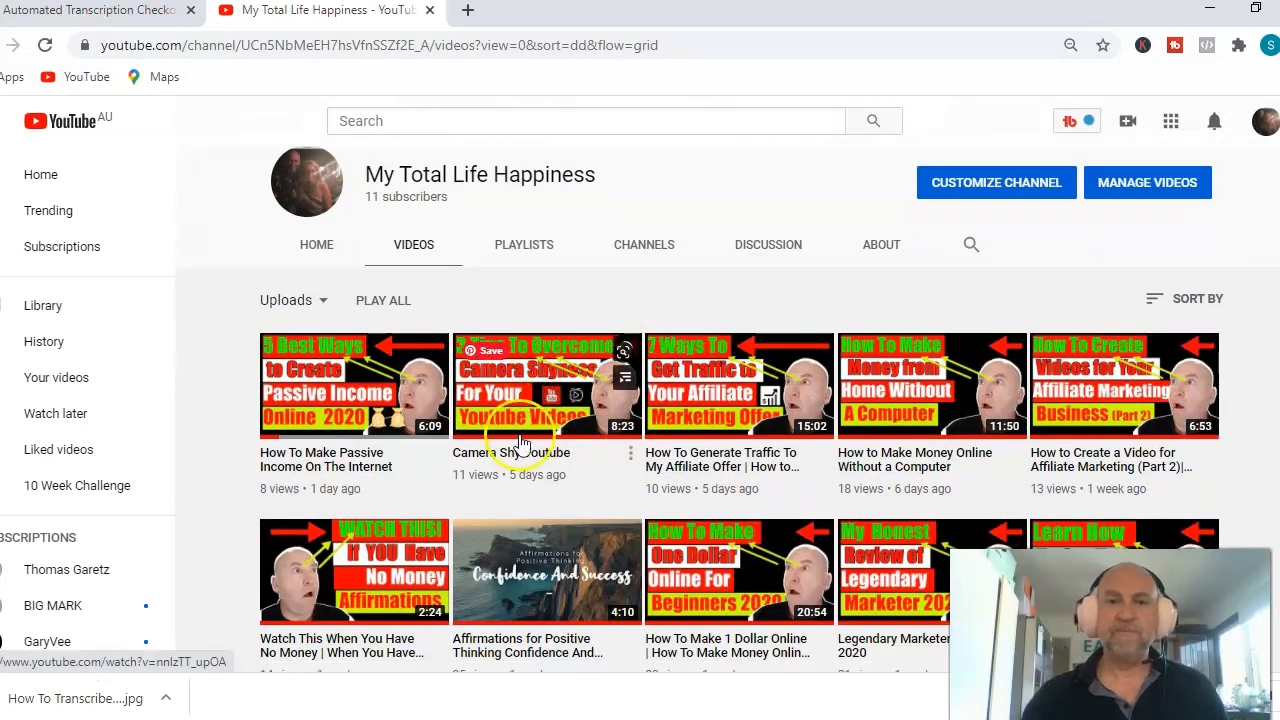
click(549, 373)
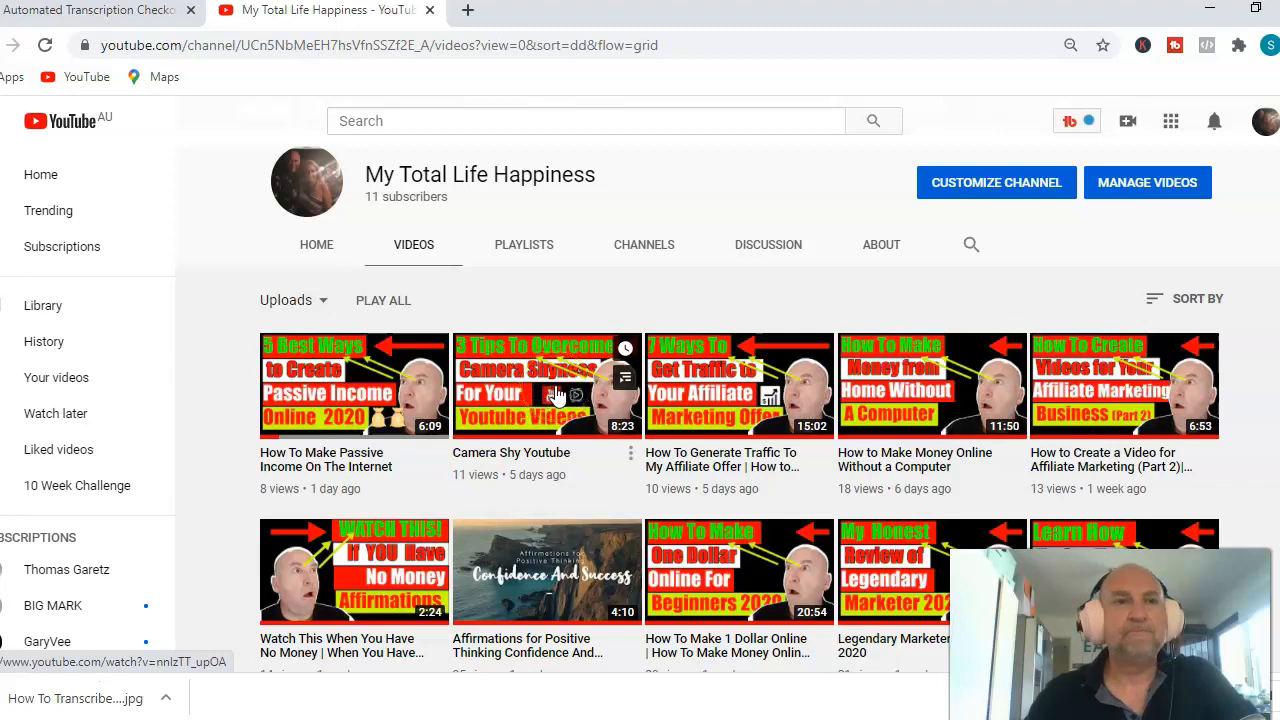
Upload the camerashyyoutube video from the AMTYTVids folder to the Rev order and proceed to checkout
click(110, 18)
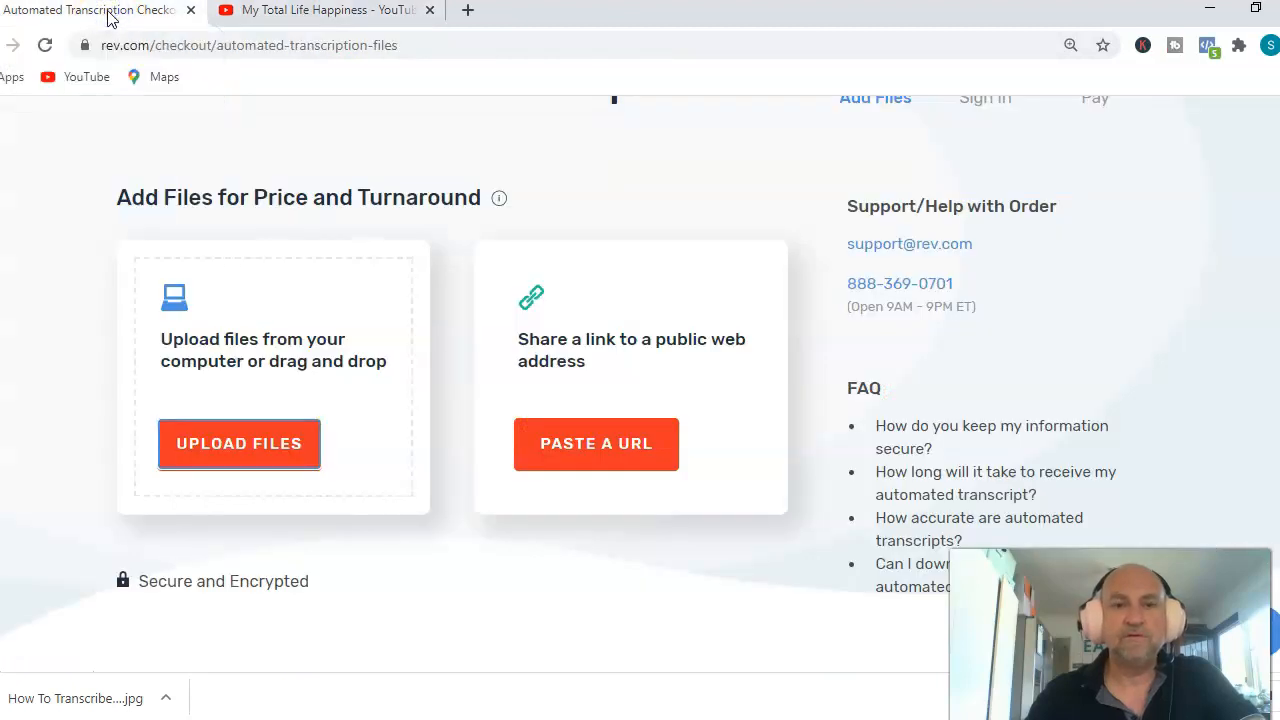
click(240, 443)
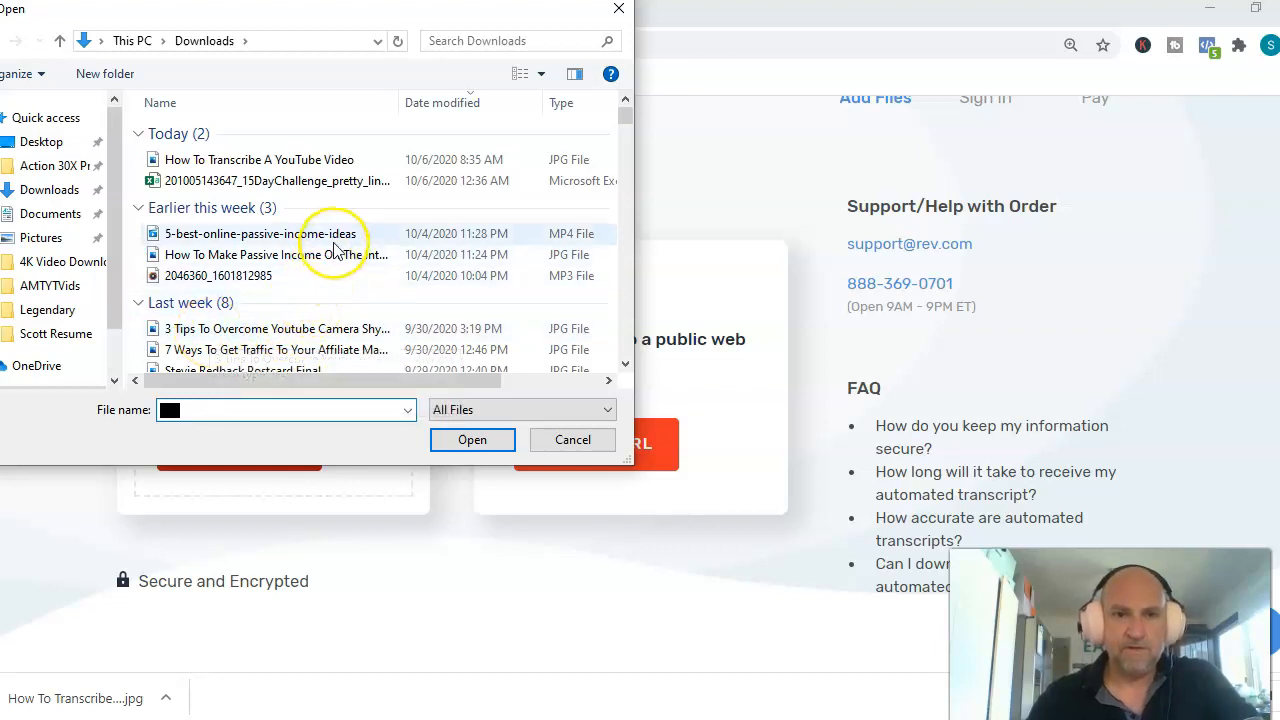
scroll(335, 248, down, 1)
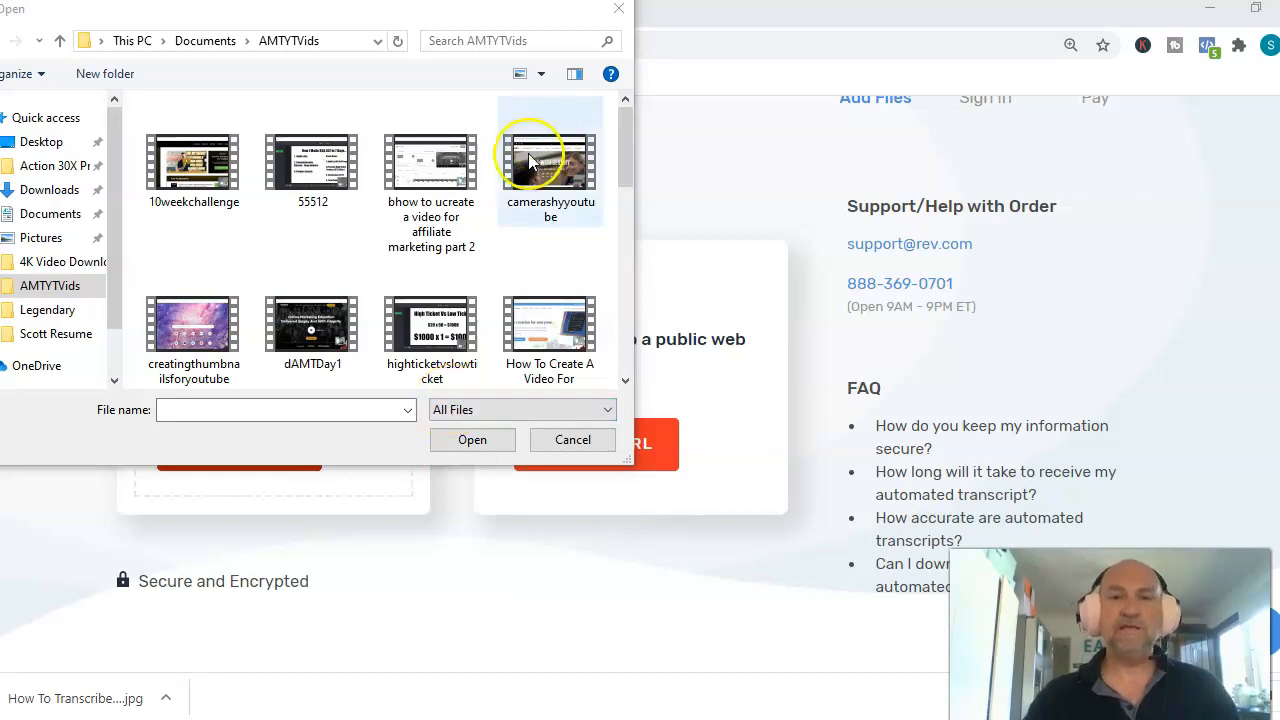
double_click(556, 170)
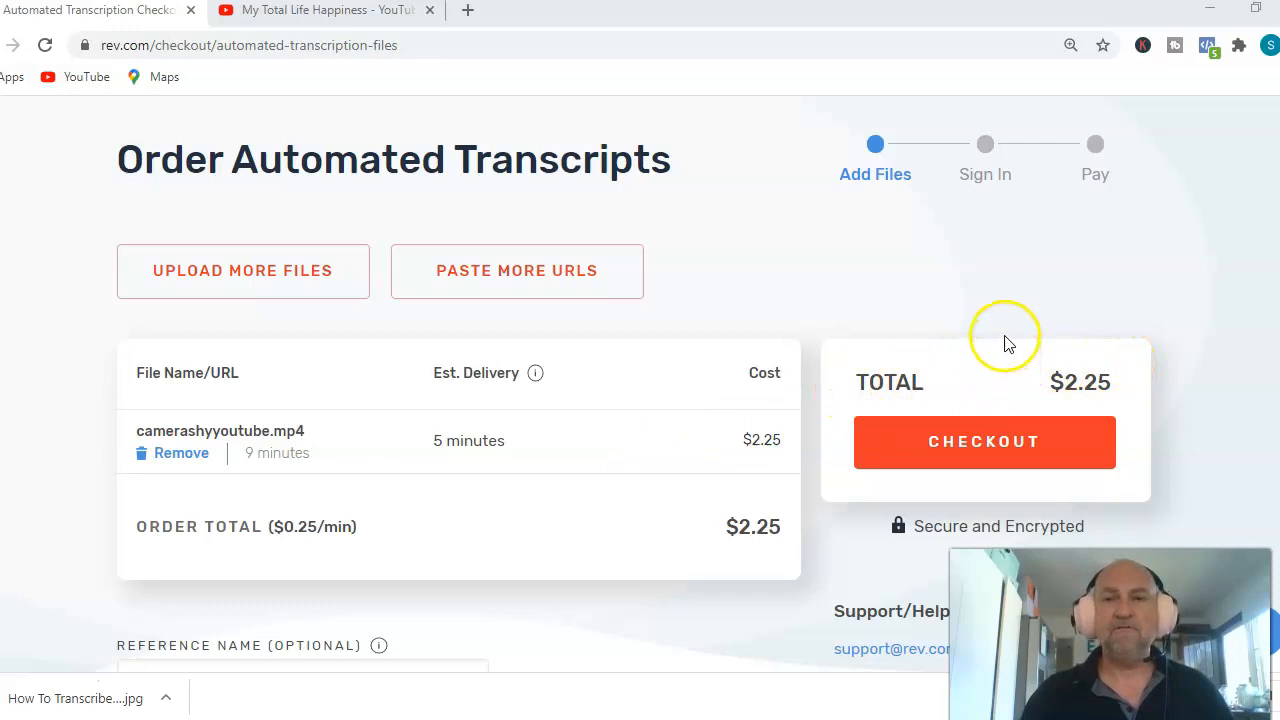
click(978, 448)
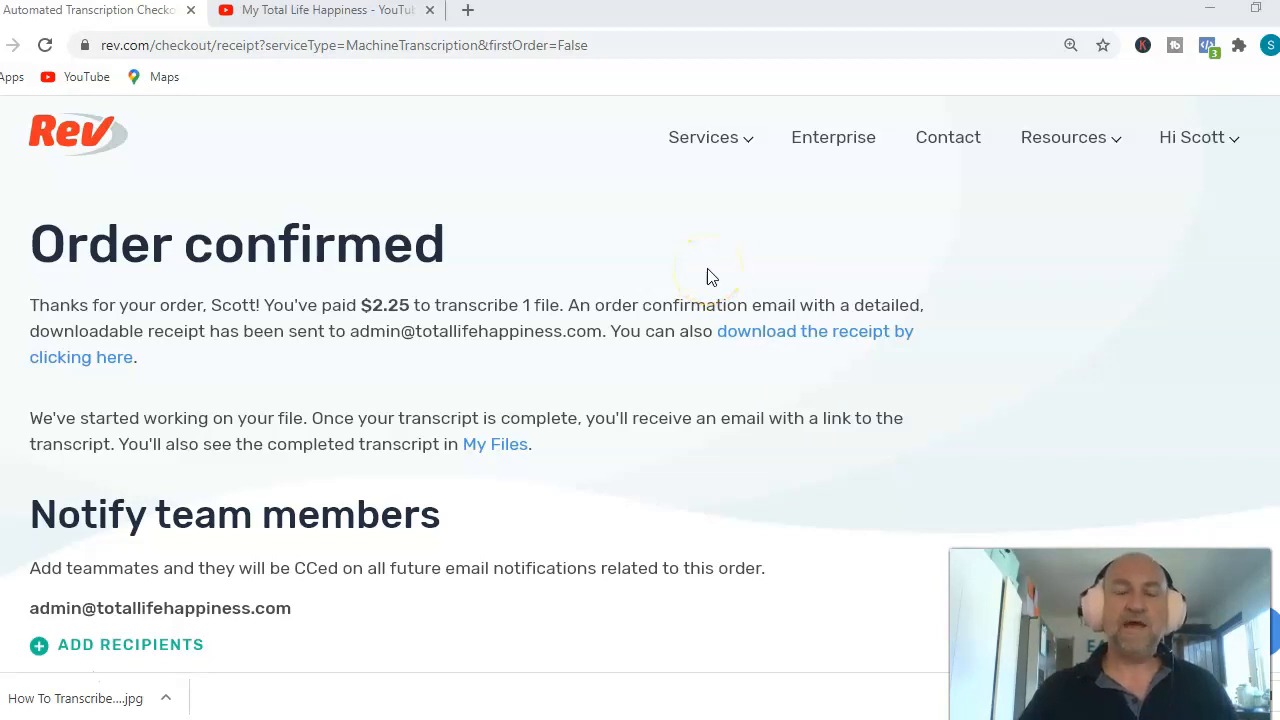
Open the finished transcript through Rev's e-mail notification and play the recording alongside the text
click(51, 684)
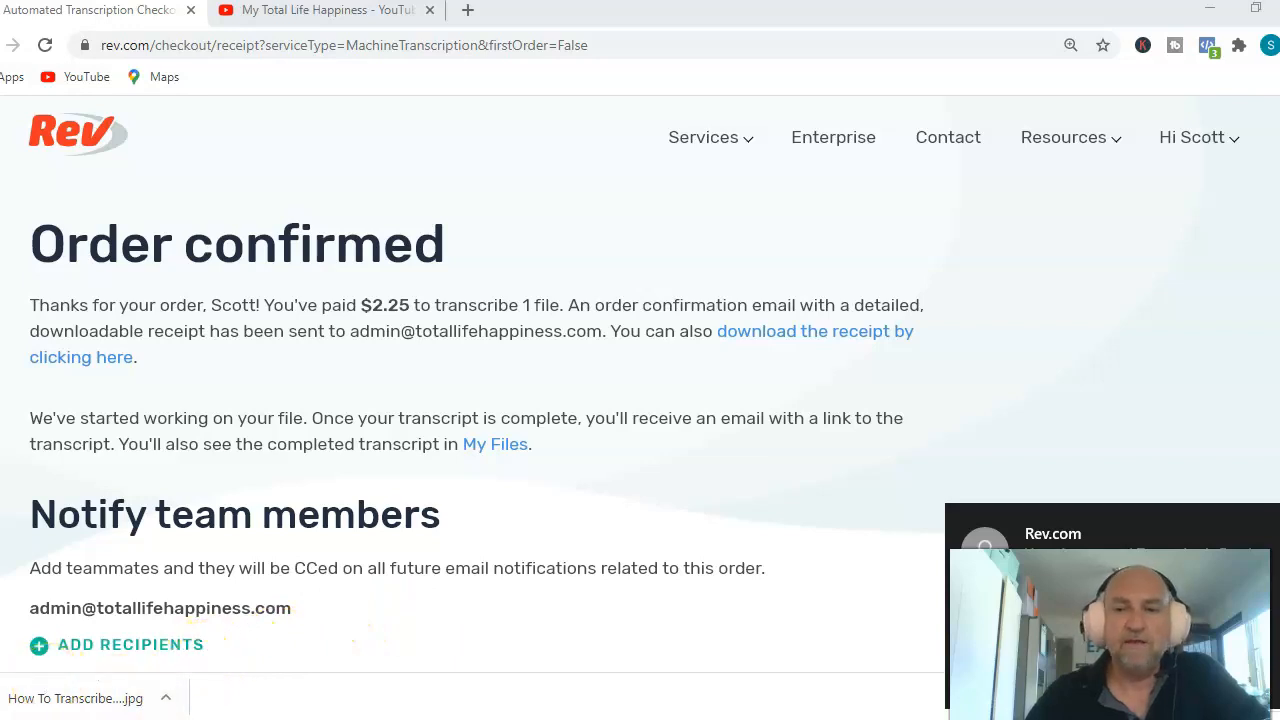
click(1084, 586)
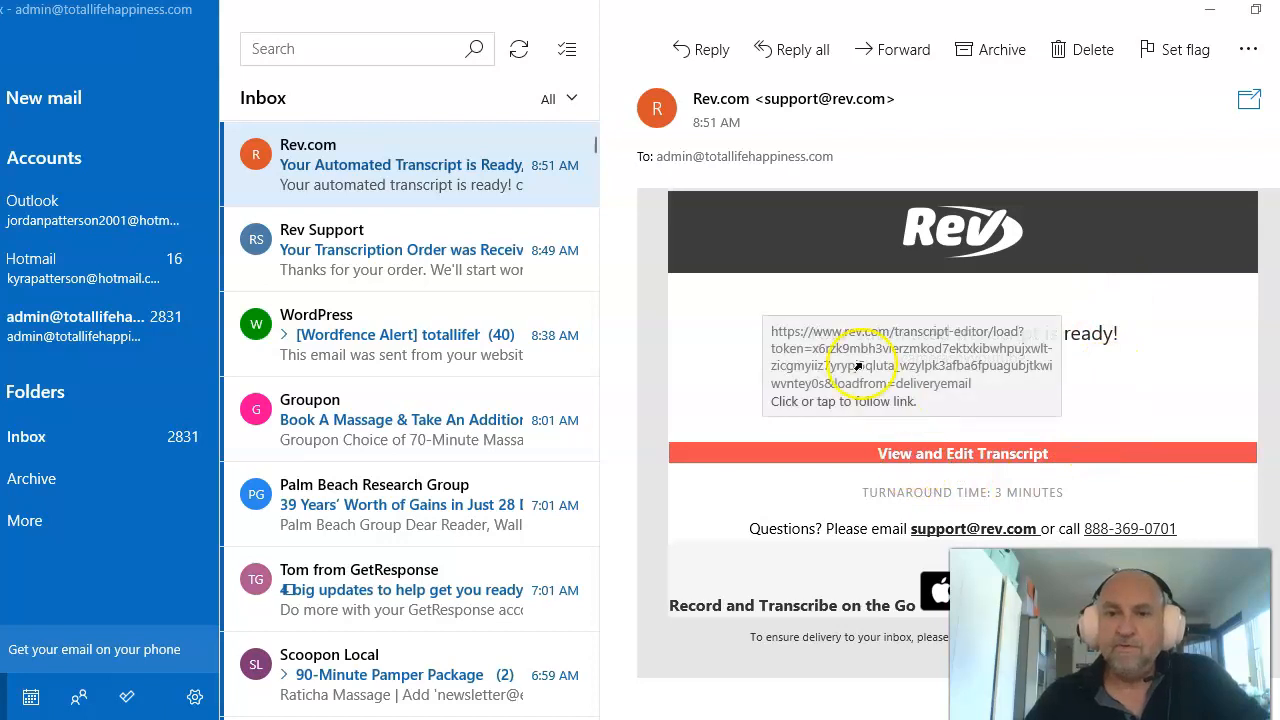
click(993, 456)
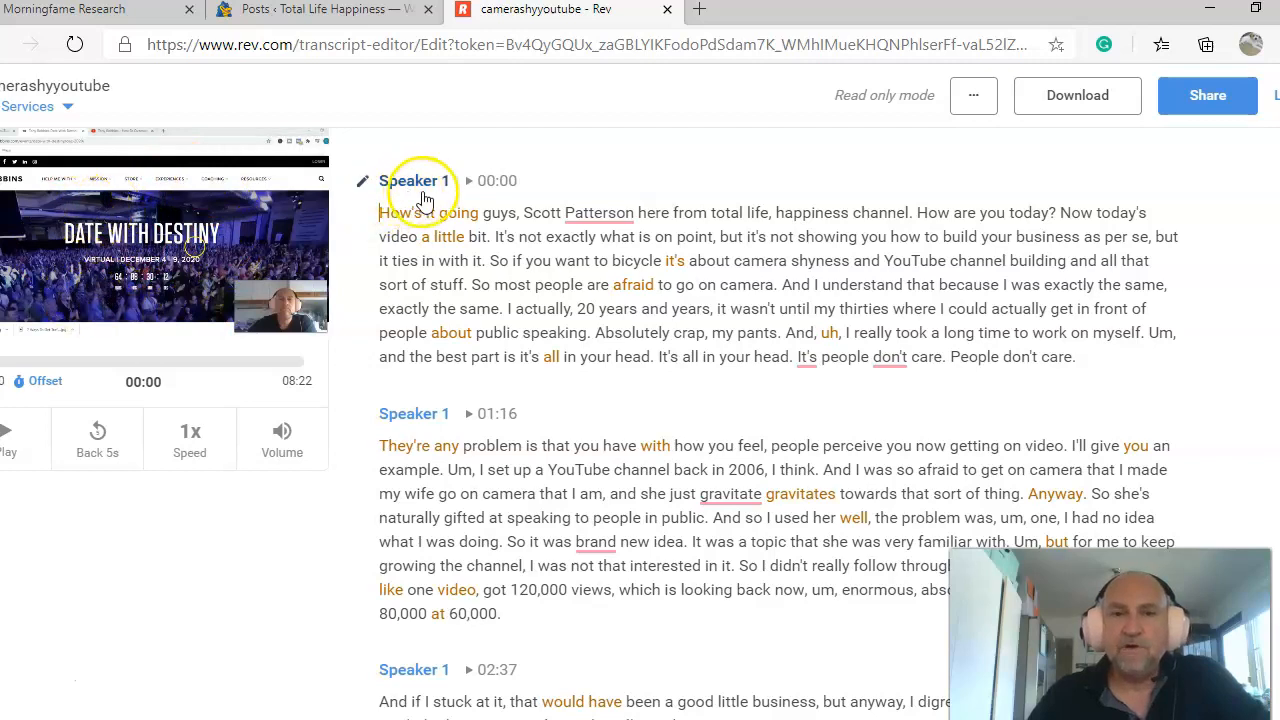
click(18, 441)
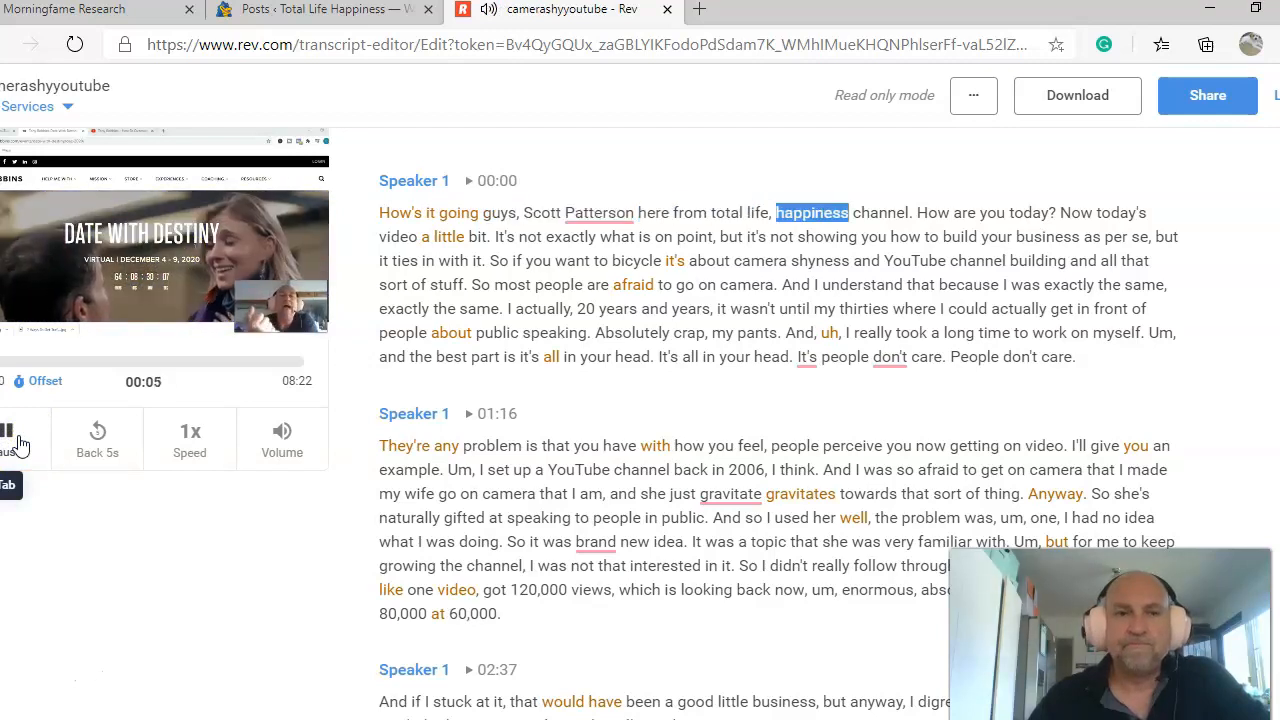
Pause the recording and skim the opening paragraphs of the transcript
click(18, 441)
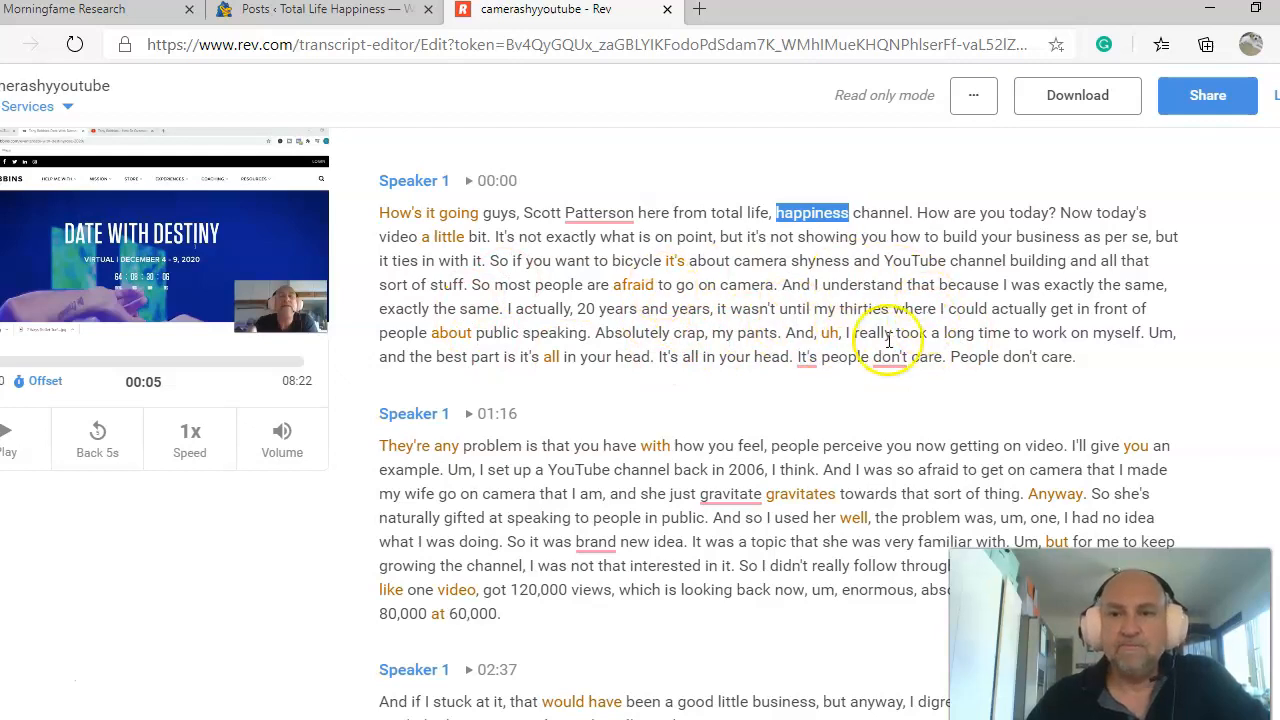
scroll(958, 320, down, 2)
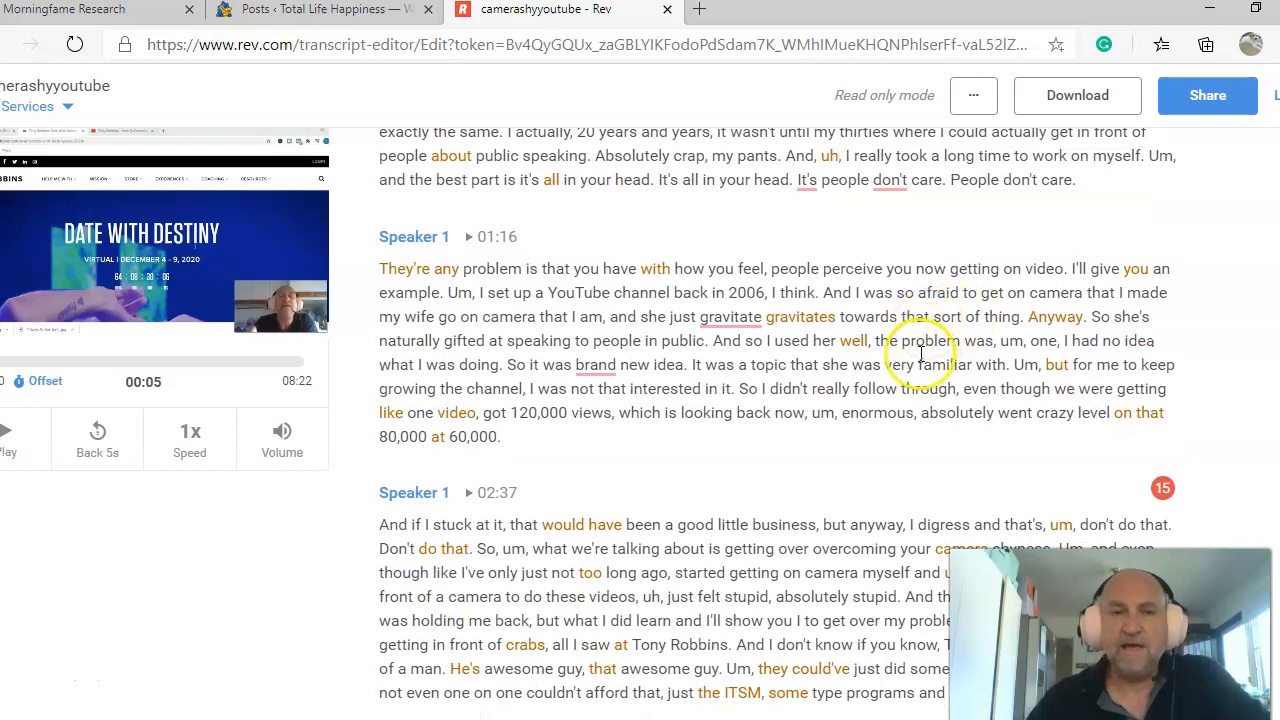
scroll(920, 354, up, 1)
scroll(920, 354, up, 1)
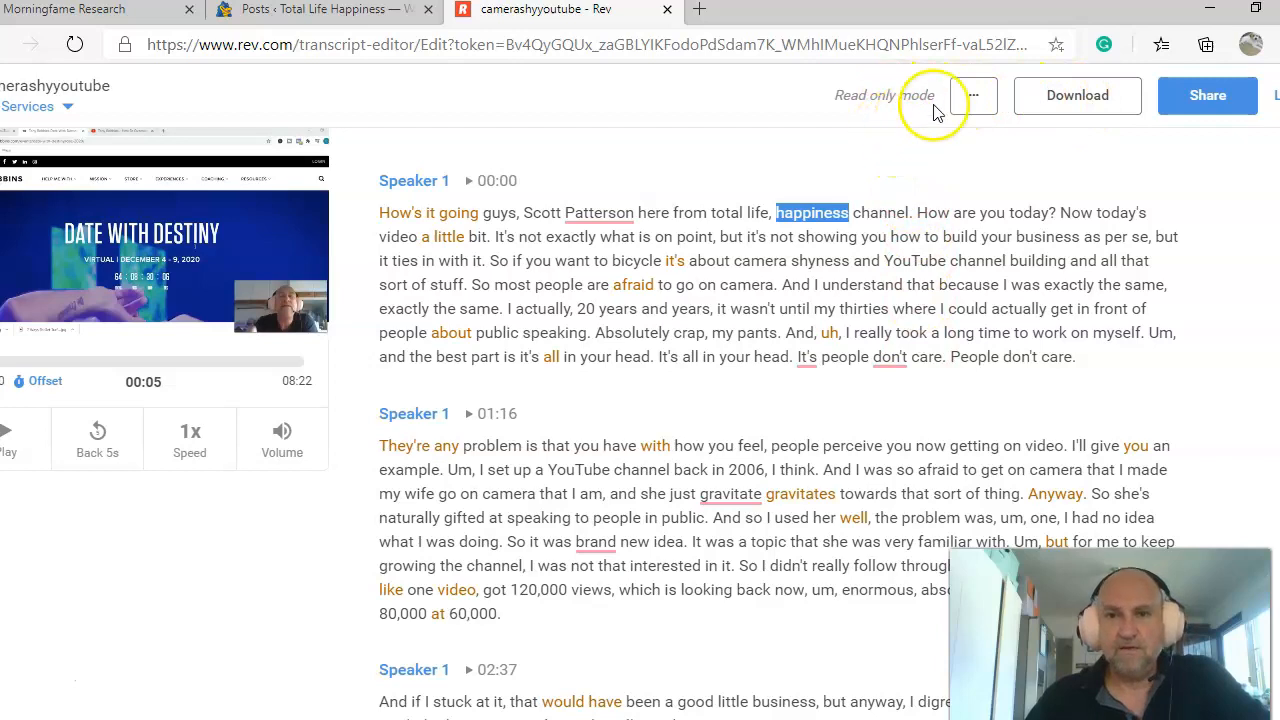
Log in to Rev with the saved account details so the read-only transcript can be edited
click(978, 100)
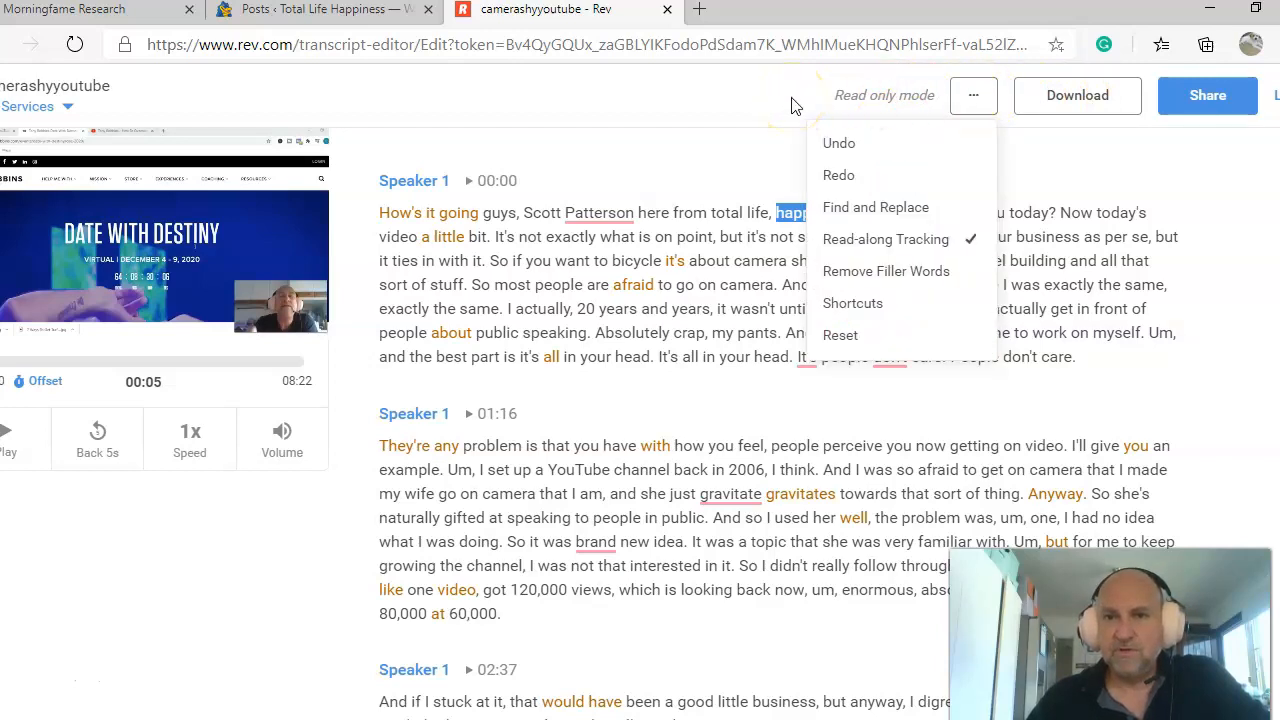
click(926, 275)
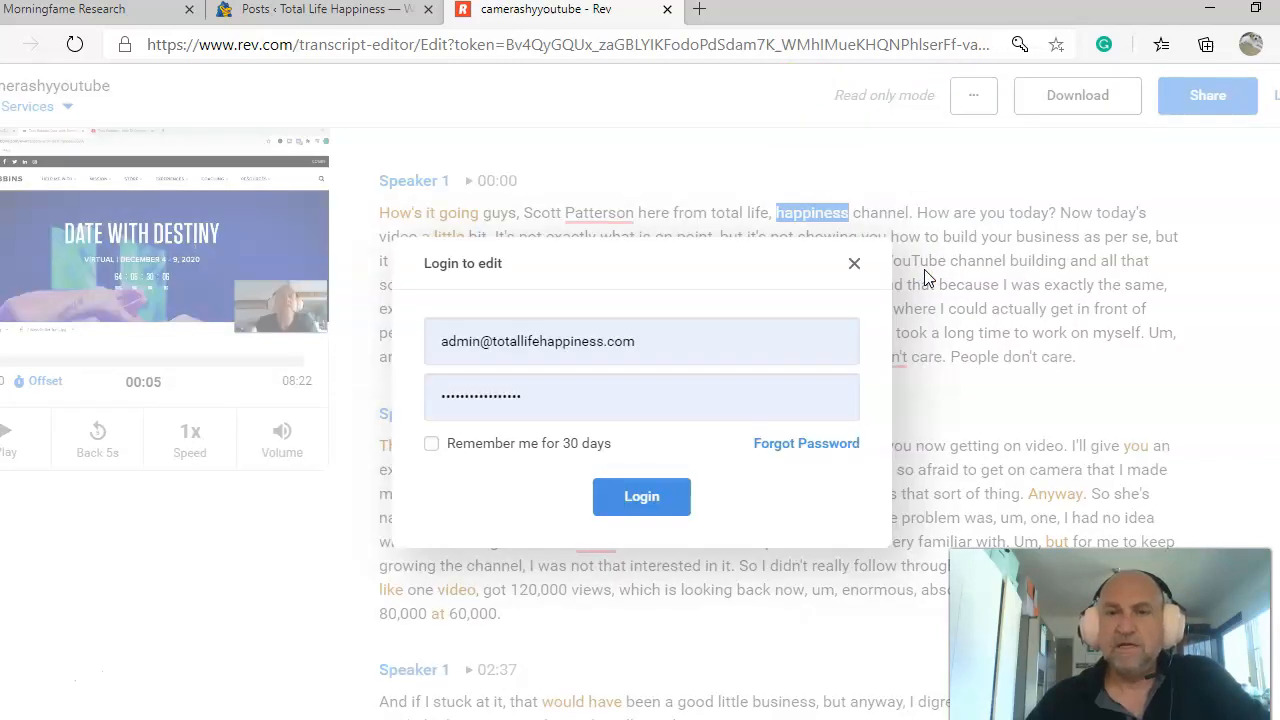
click(642, 500)
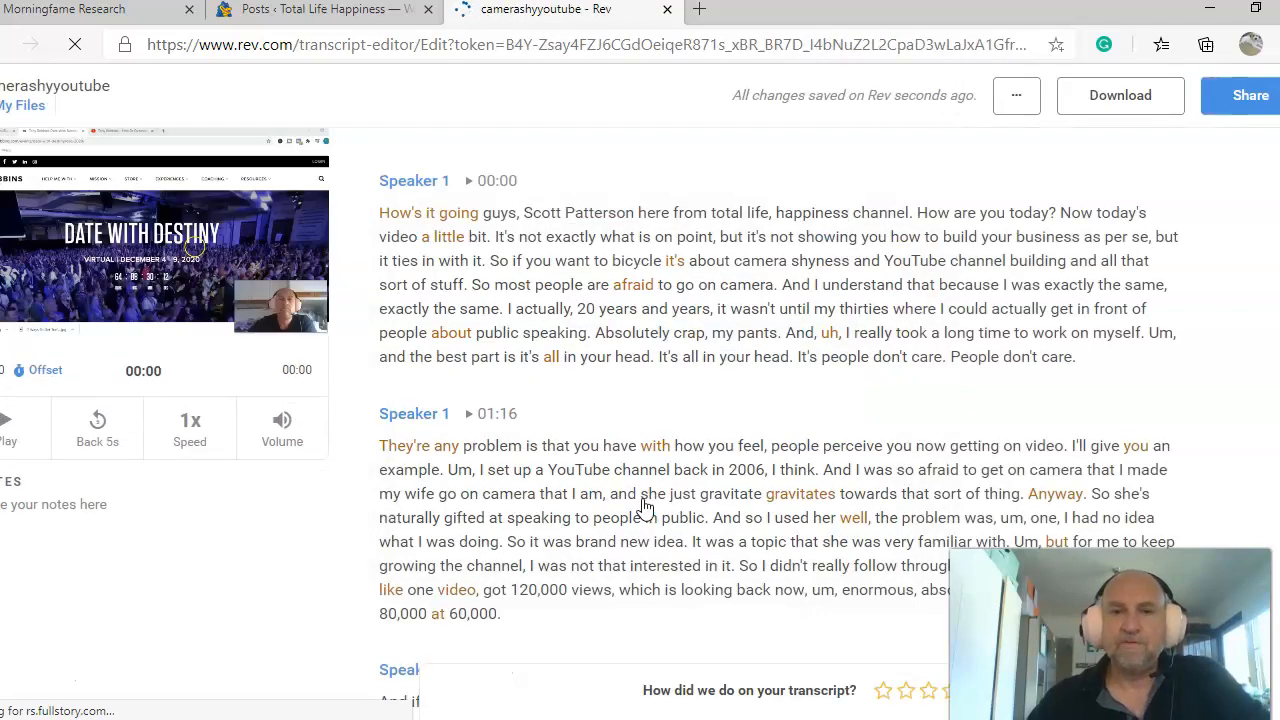
click(746, 334)
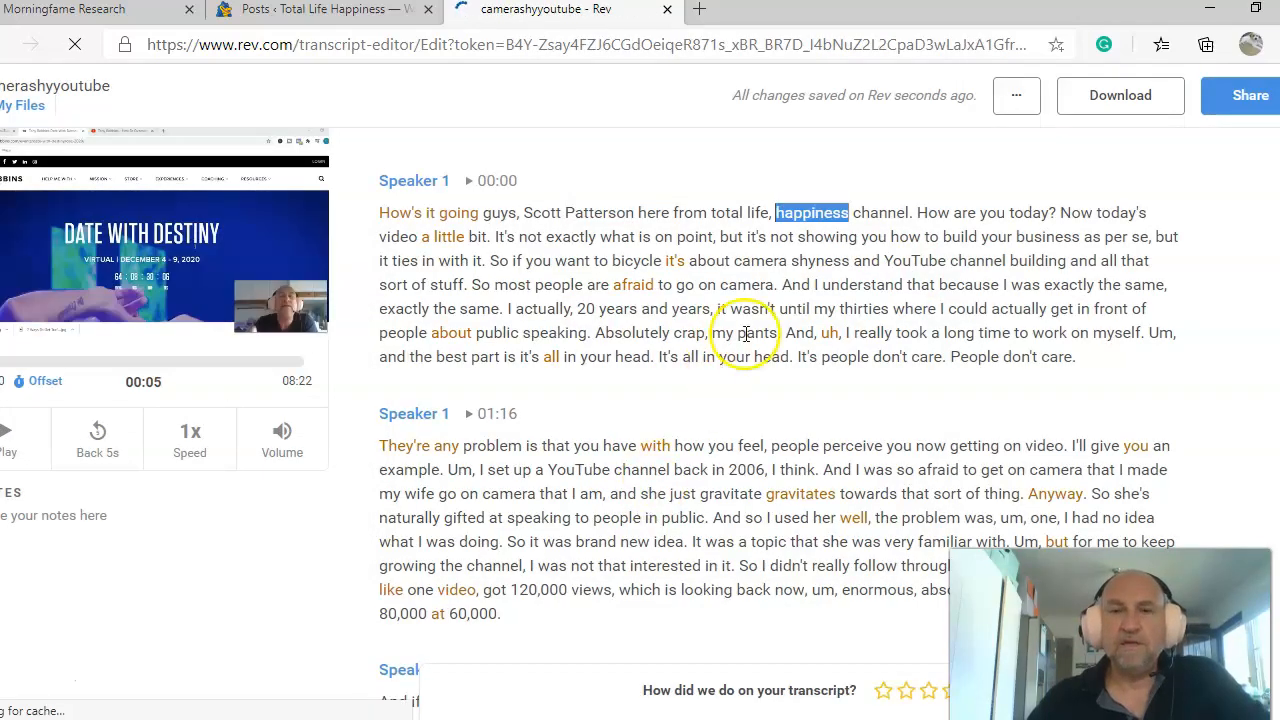
Permanently remove the filler words from the transcript
click(1015, 97)
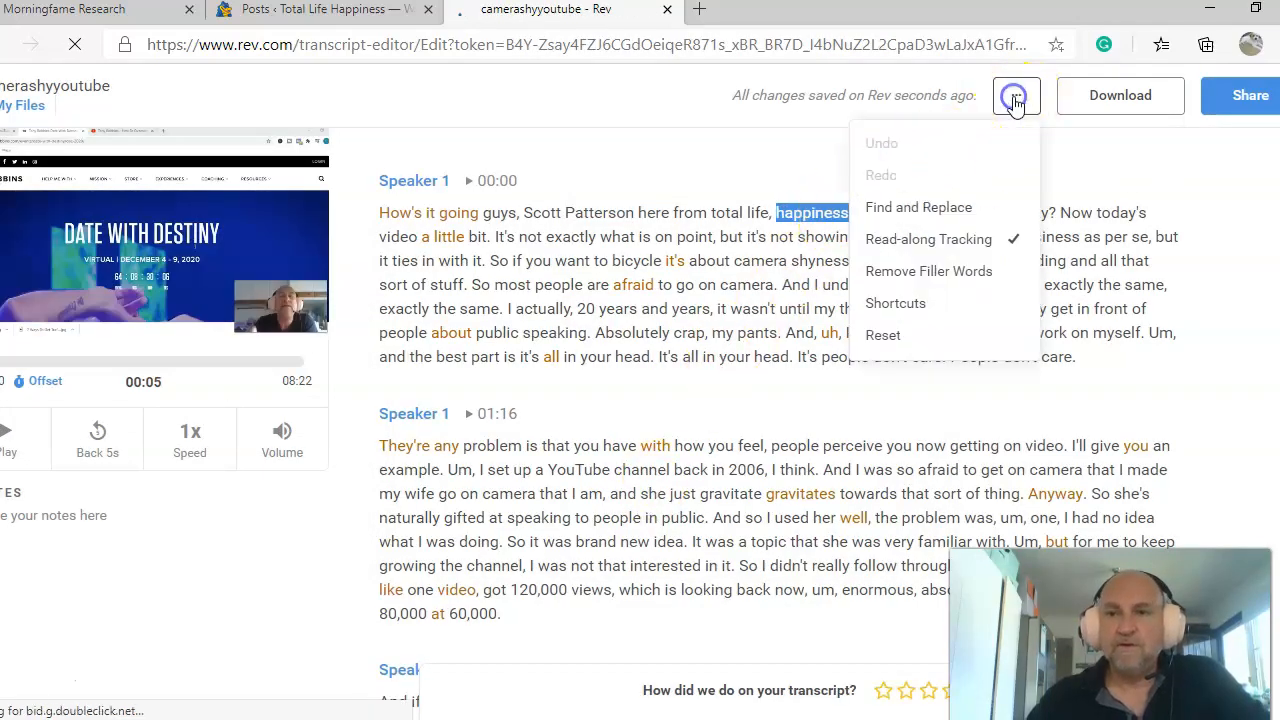
click(929, 271)
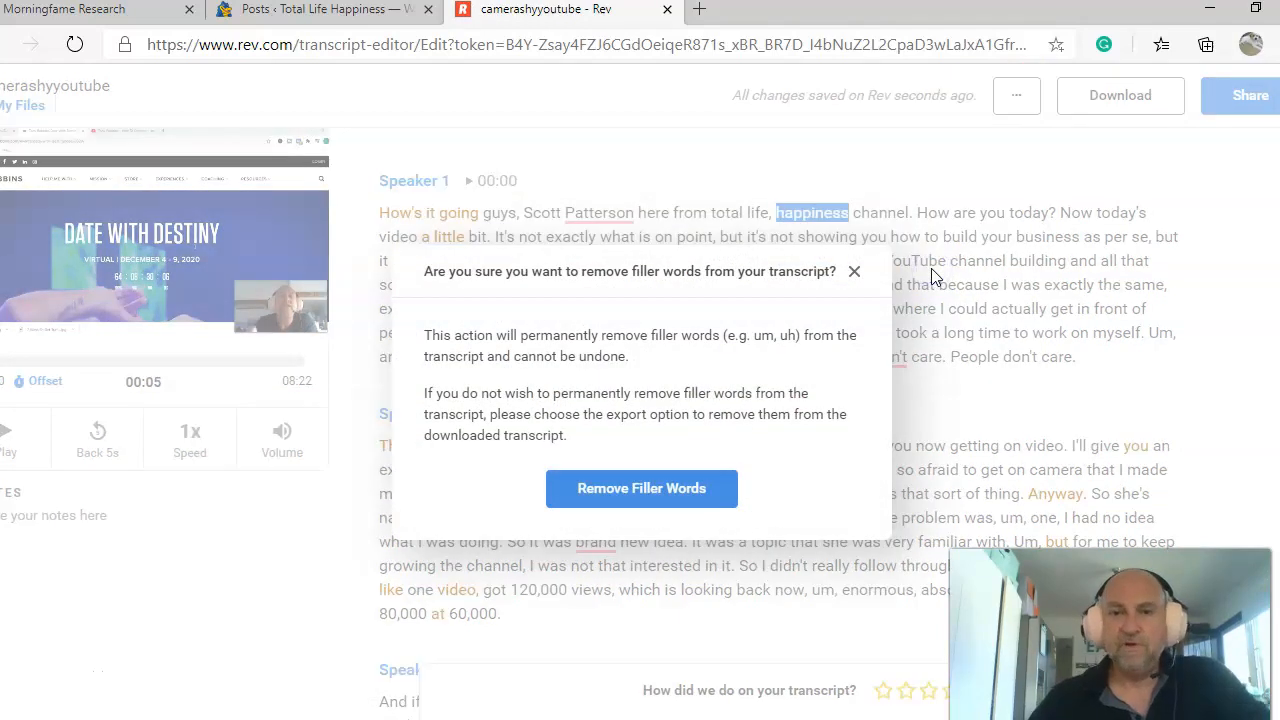
click(628, 494)
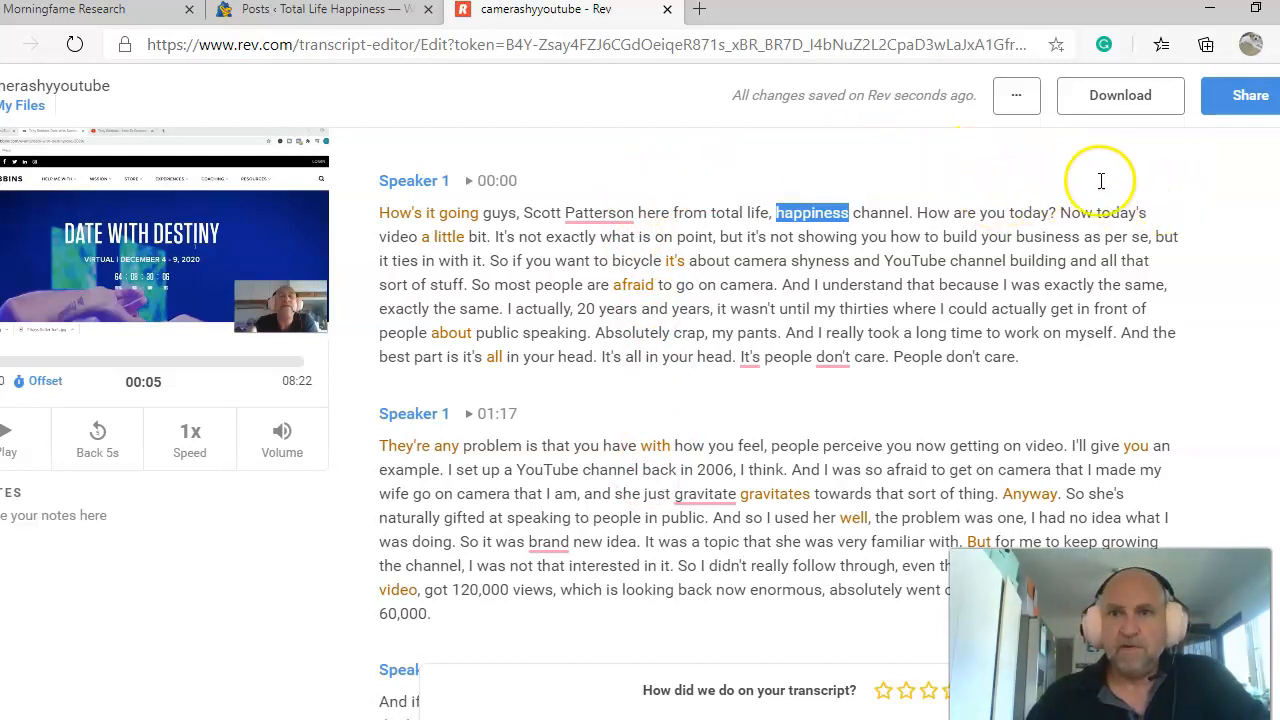
Export the transcript in-line as a Microsoft Word (*.docx) file without speaker names or timestamps
click(1110, 100)
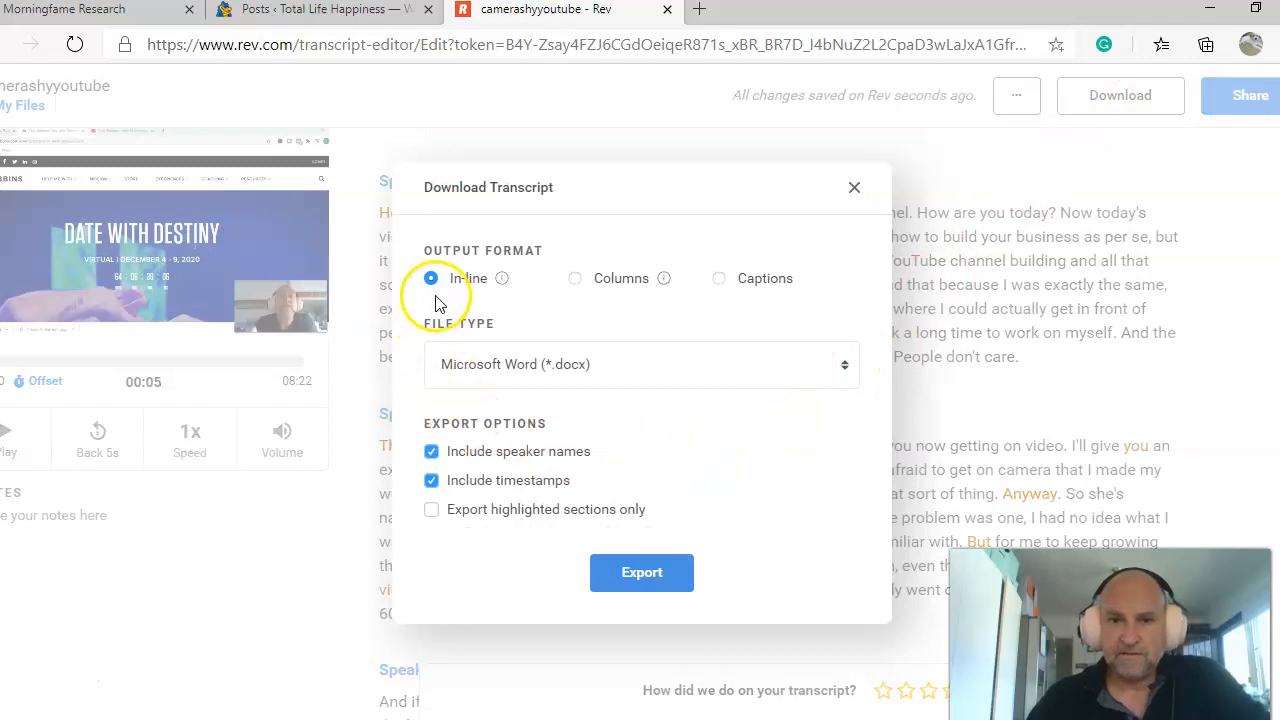
click(431, 481)
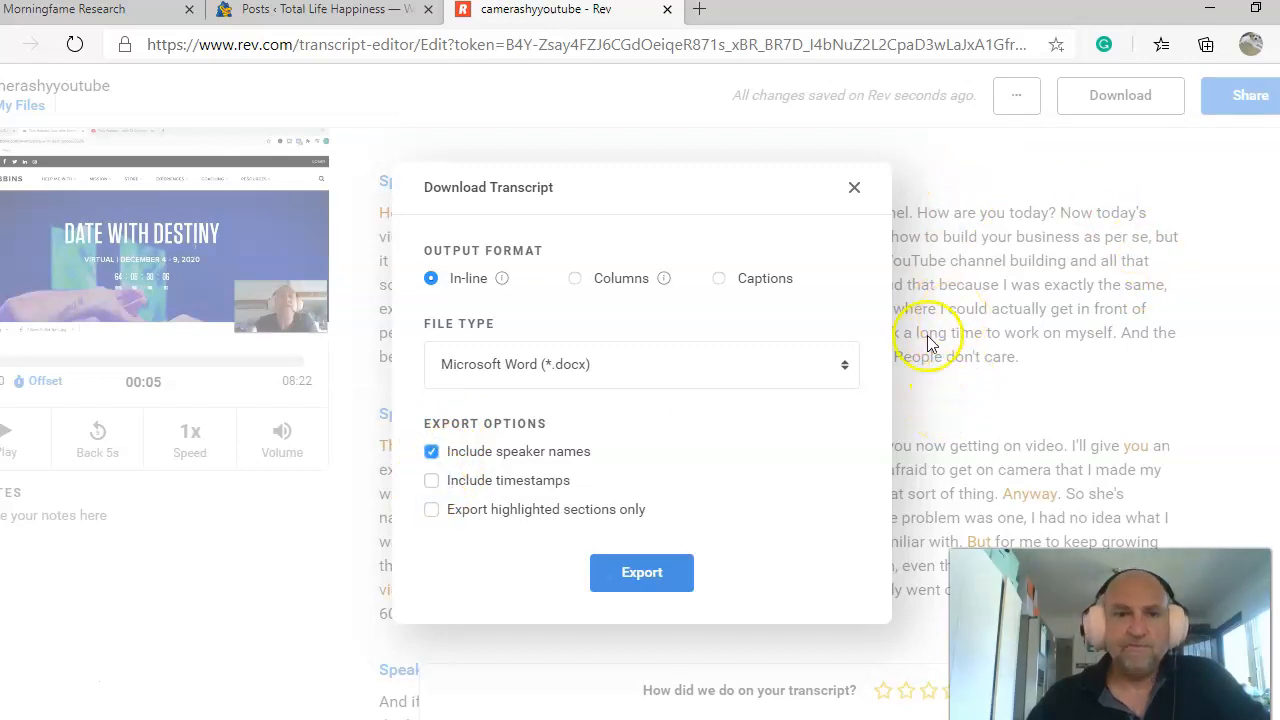
click(431, 453)
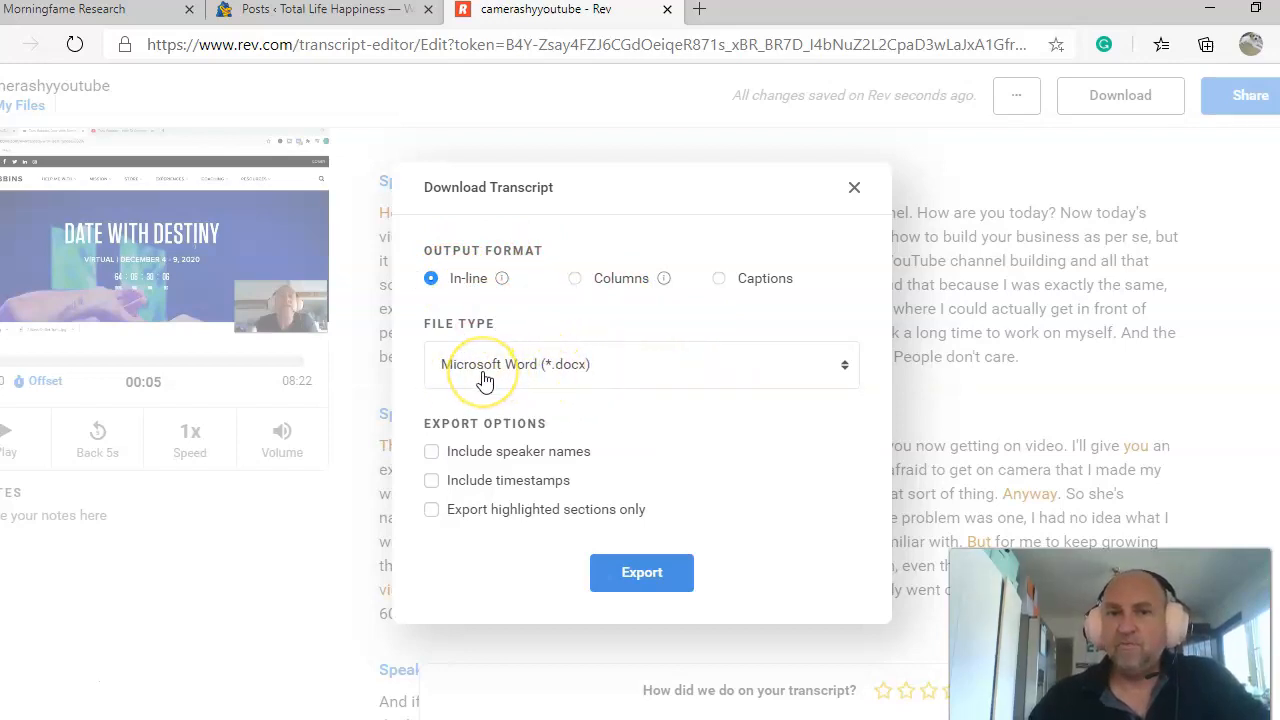
click(641, 574)
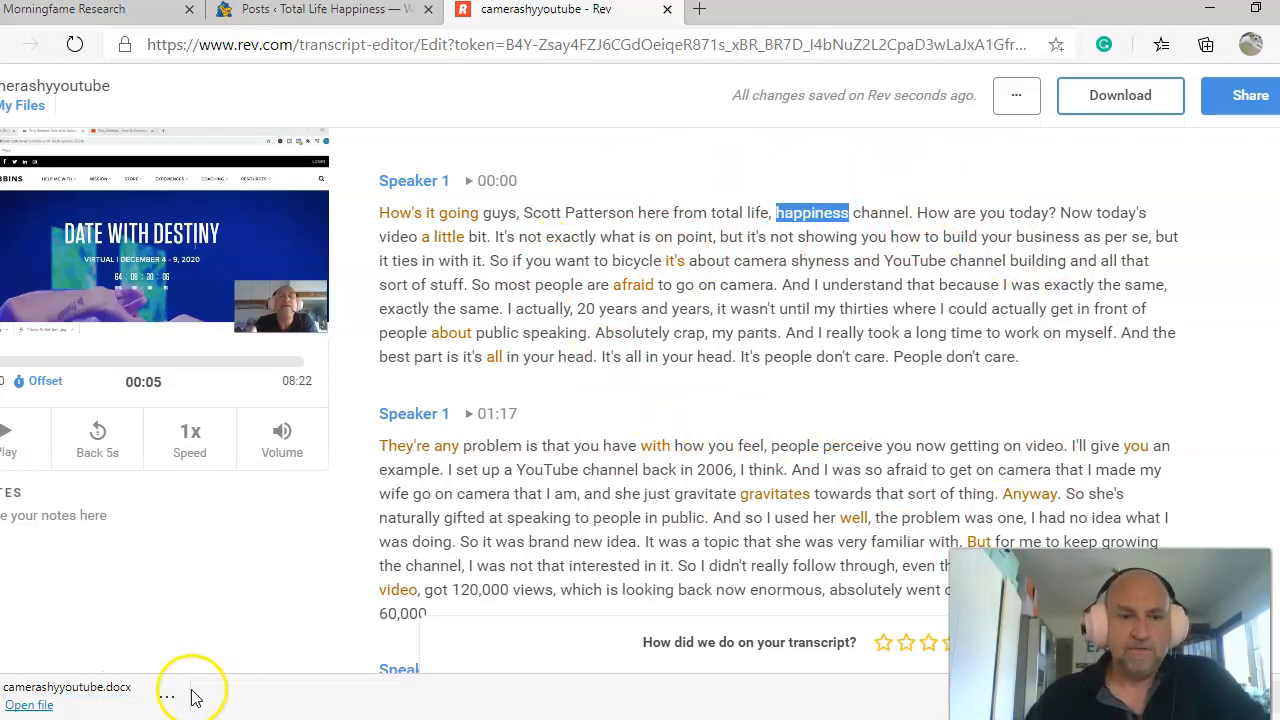
Open the downloaded camerashyyoutube.docx in Word and read through the exported transcript
click(28, 705)
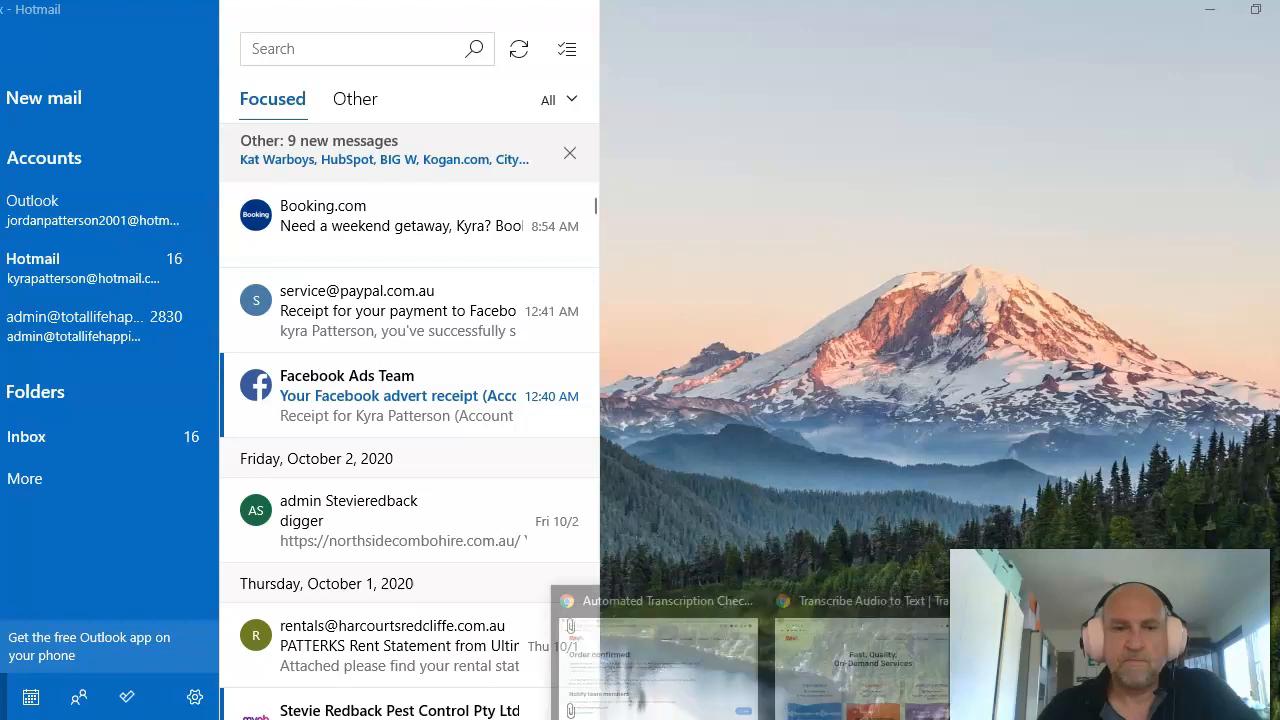
click(662, 672)
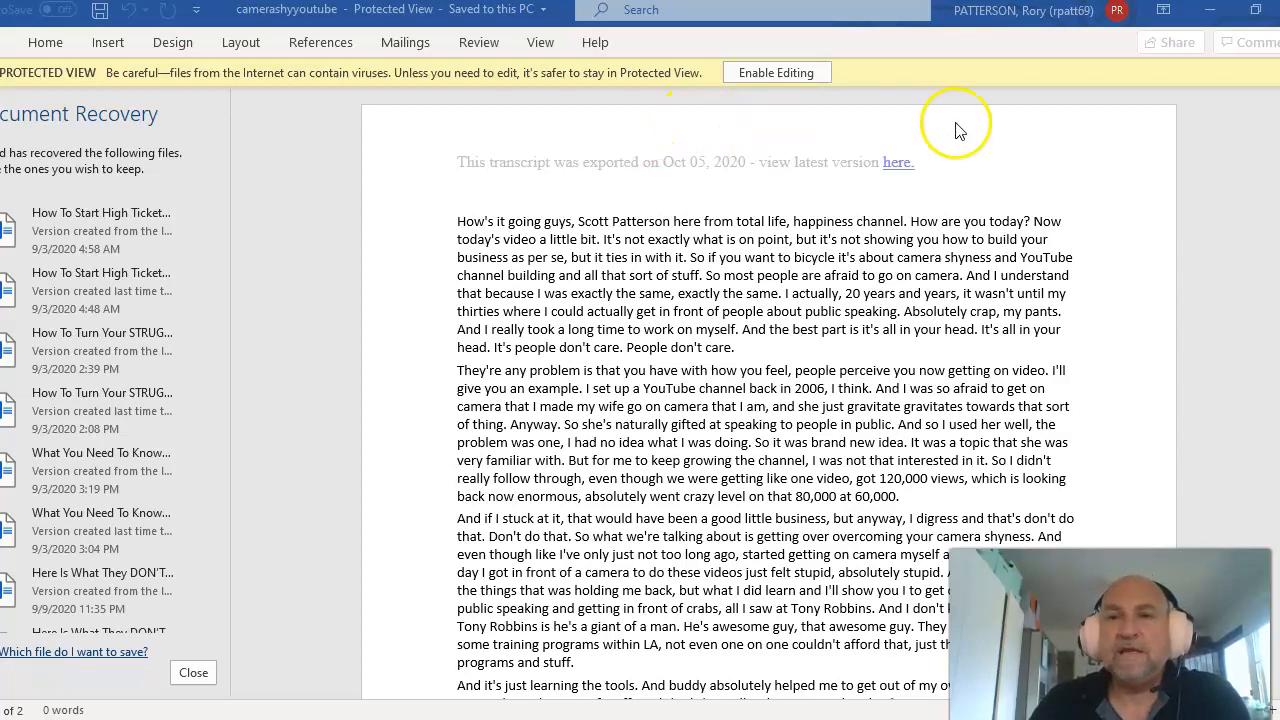
click(790, 75)
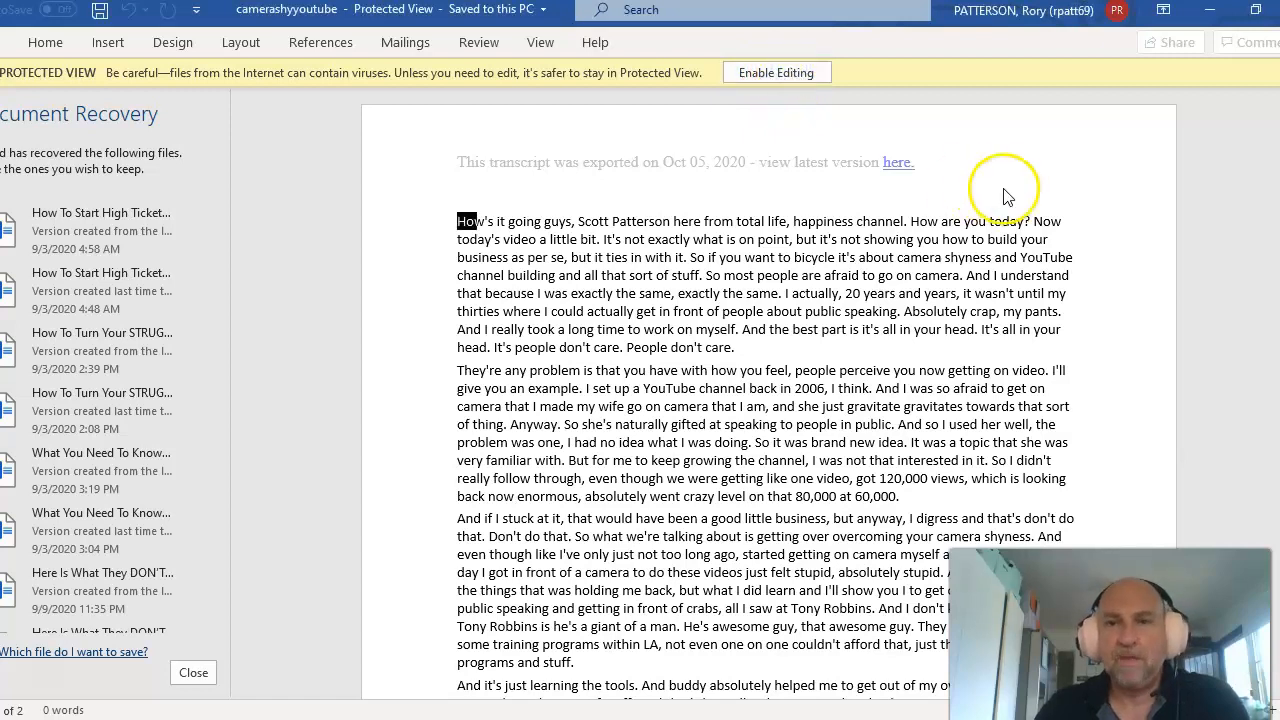
scroll(1104, 210, down, 15)
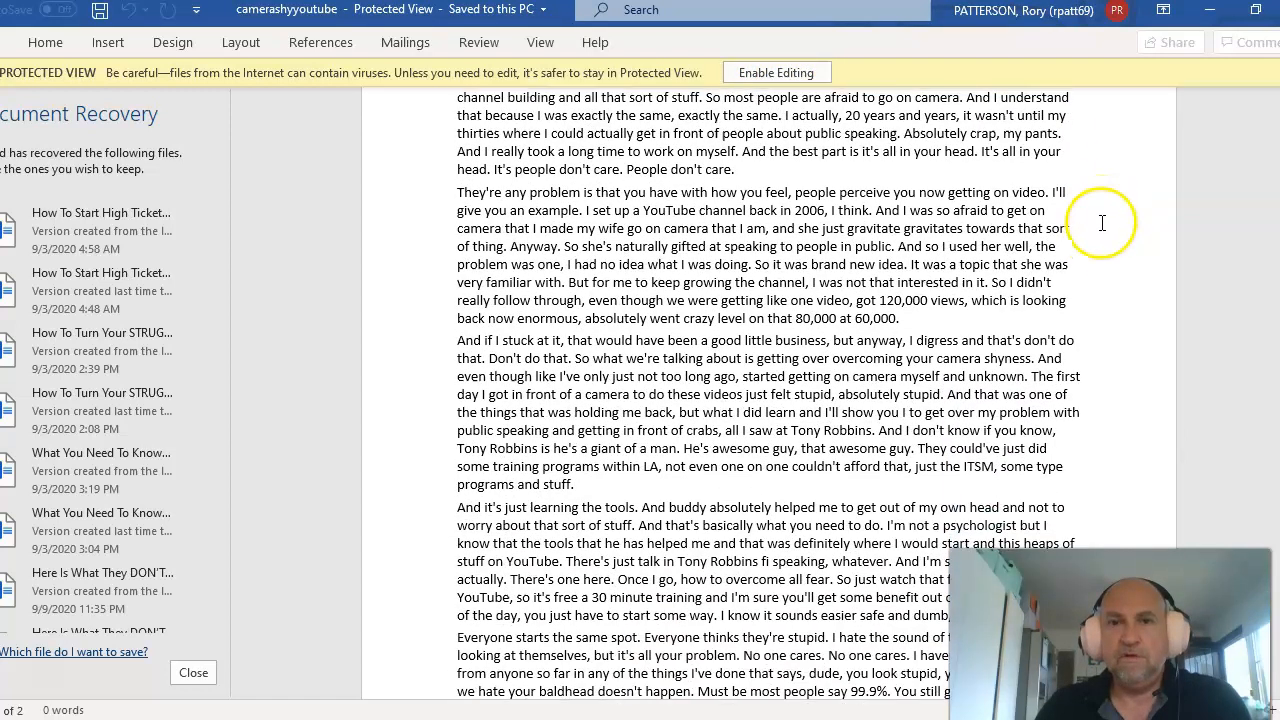
scroll(1117, 368, down, 3)
scroll(1110, 370, up, 8)
scroll(1091, 372, up, 15)
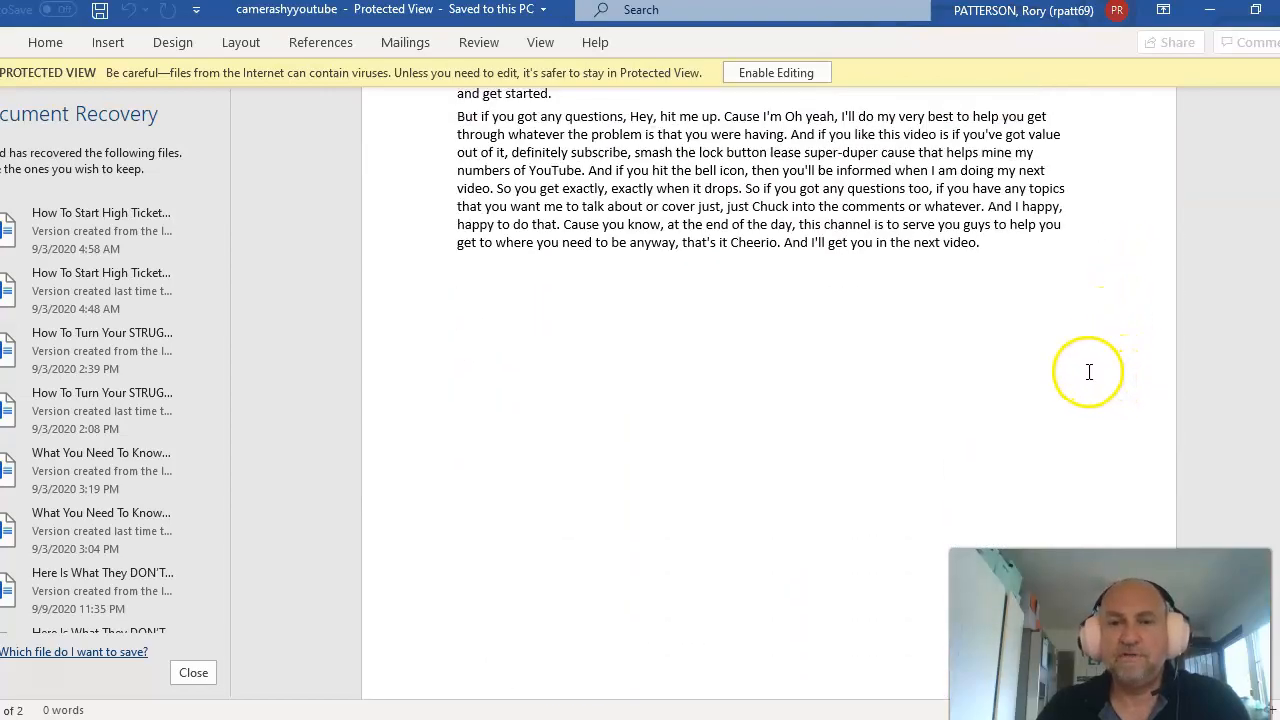
scroll(1089, 372, up, 3)
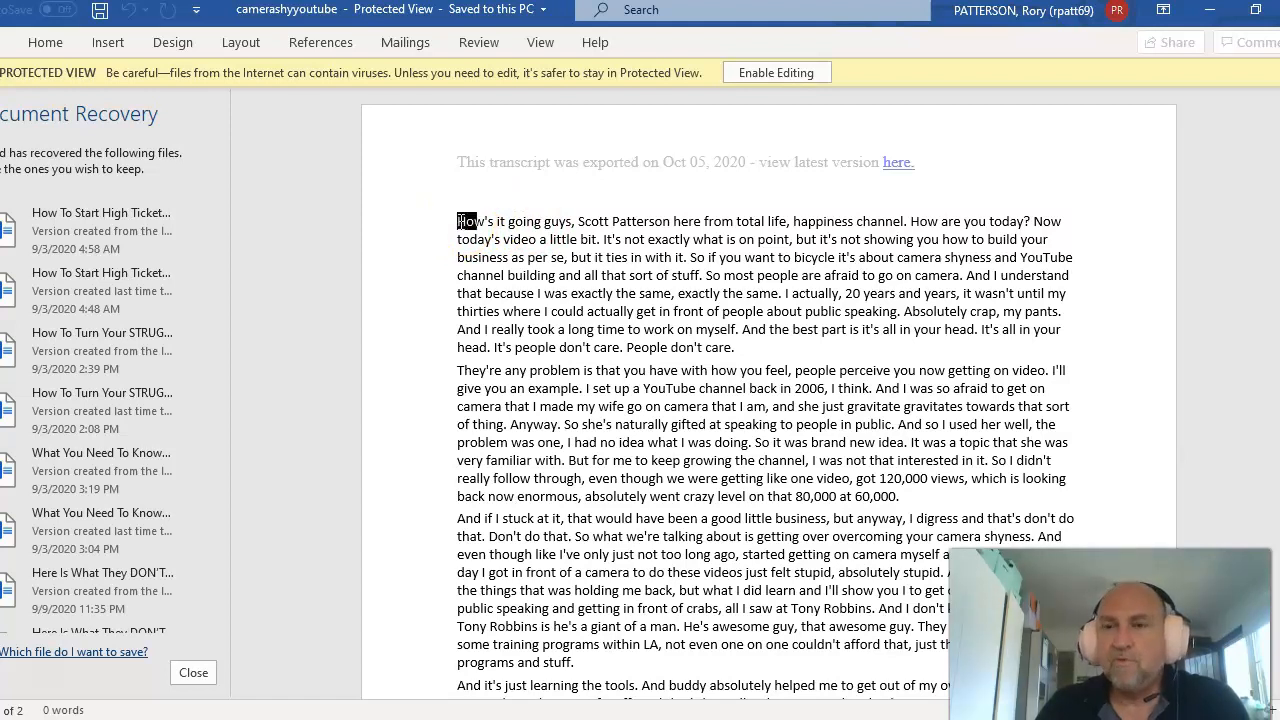
Enable editing of the protected document and delete the opening greeting up to "How are you today?"
drag(1031, 221, 475, 213)
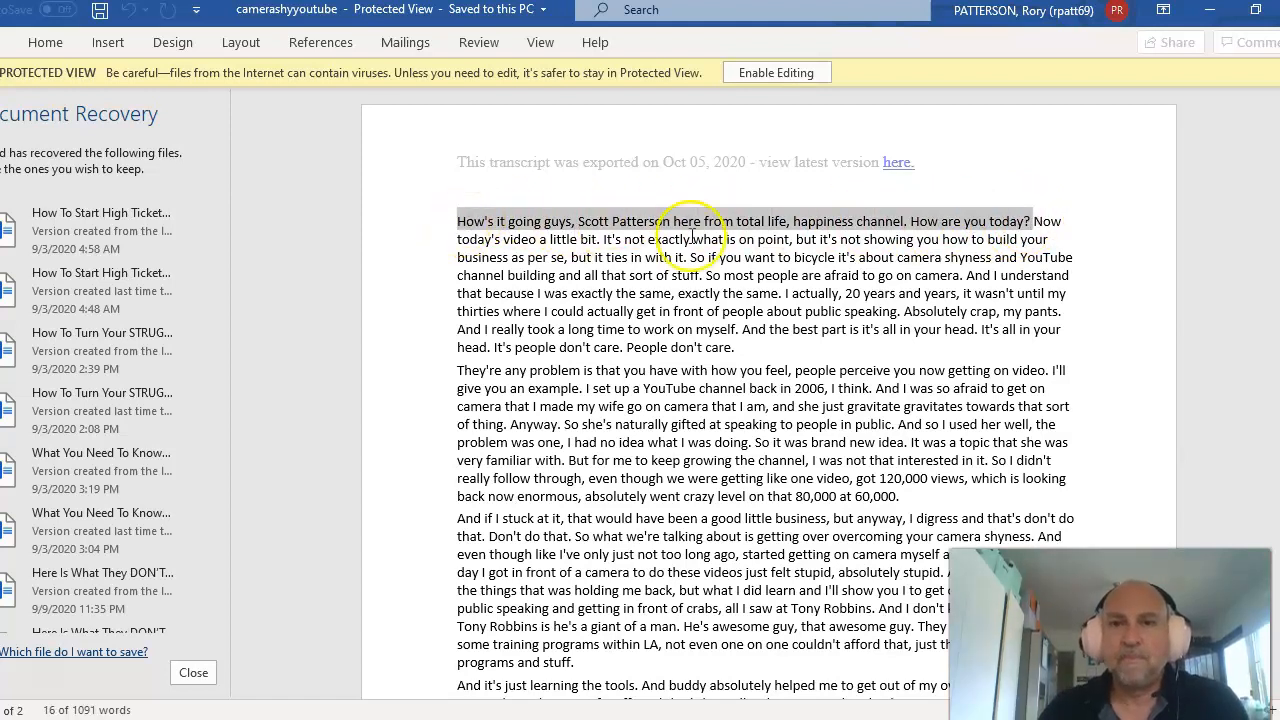
click(1031, 221)
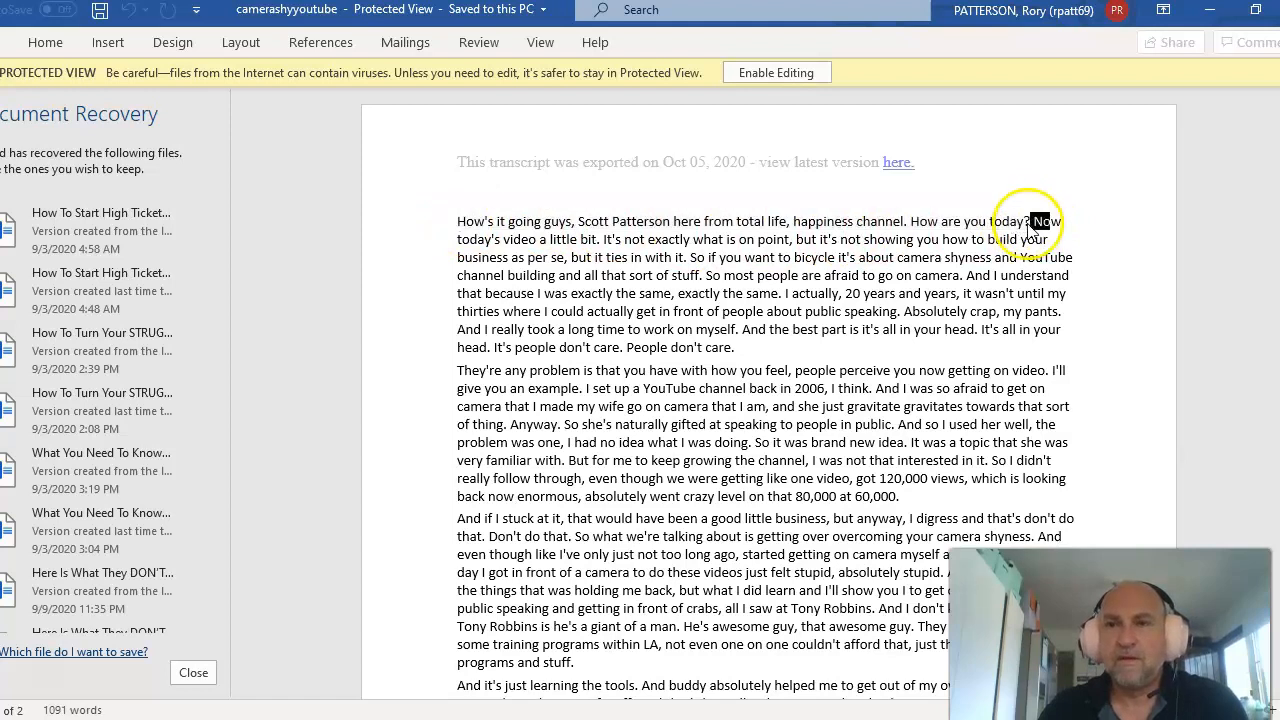
drag(1031, 221, 733, 215)
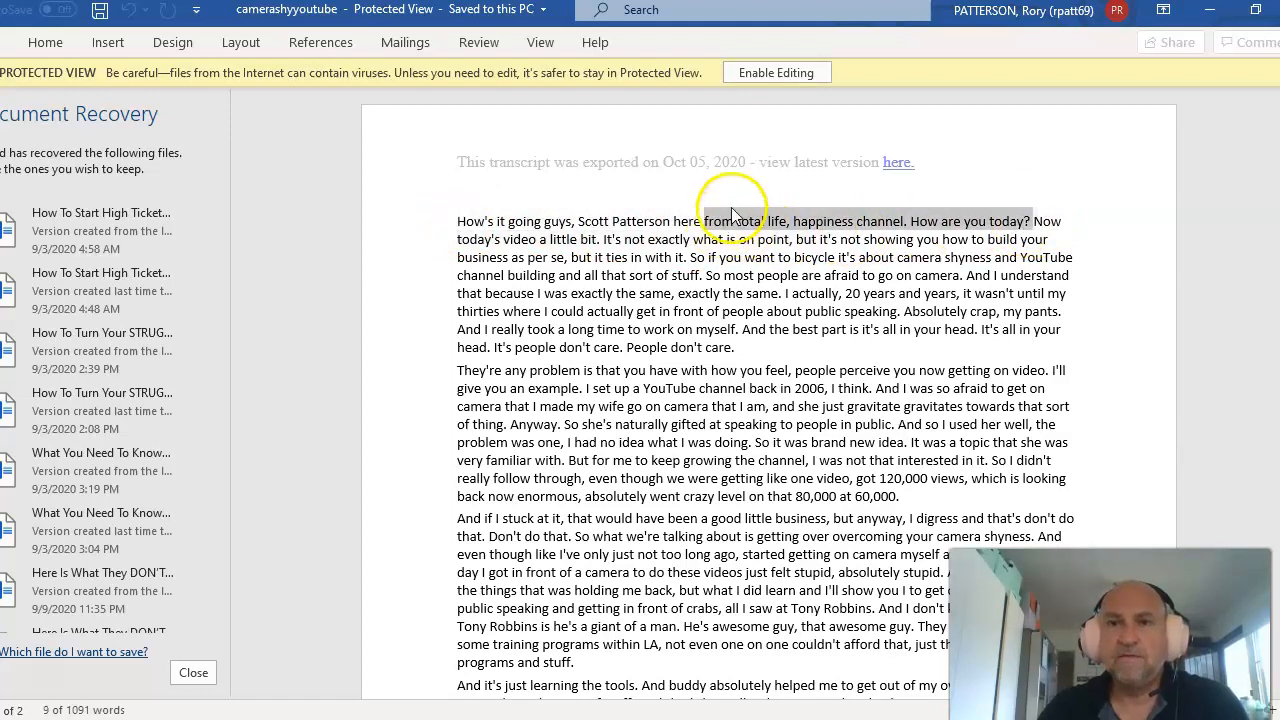
click(776, 73)
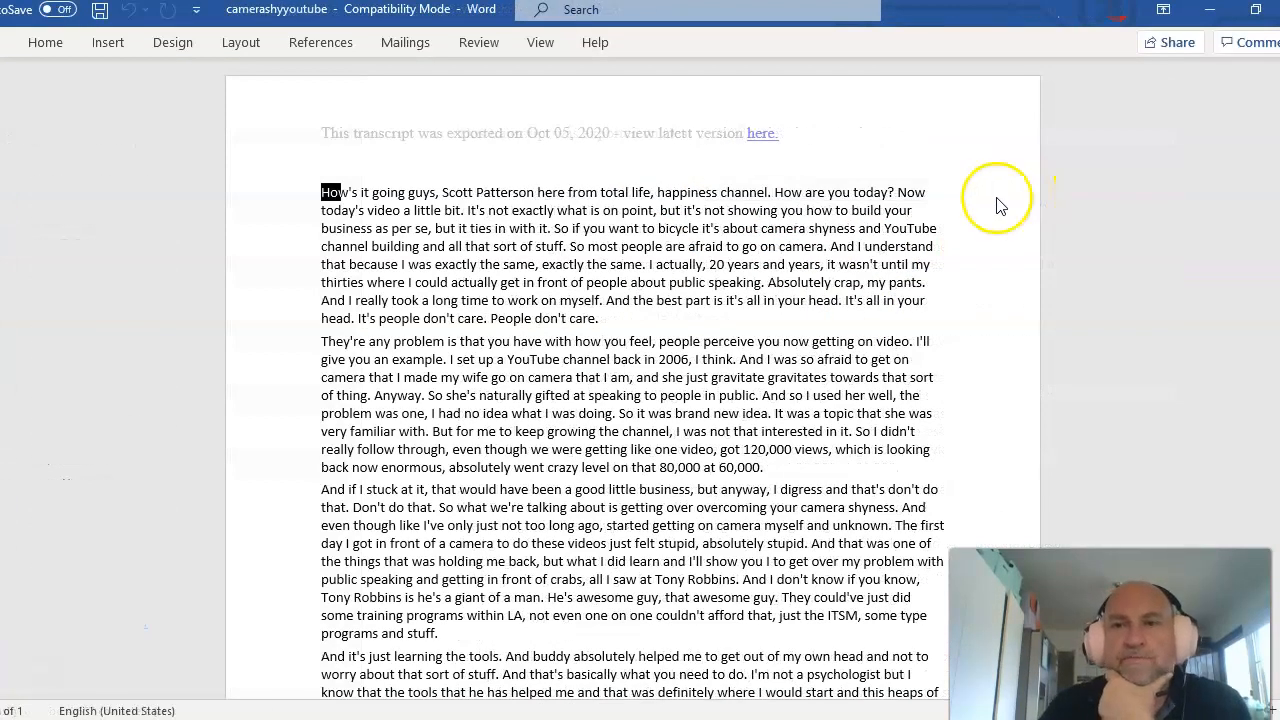
click(898, 192)
drag(898, 192, 321, 164)
key(Delete)
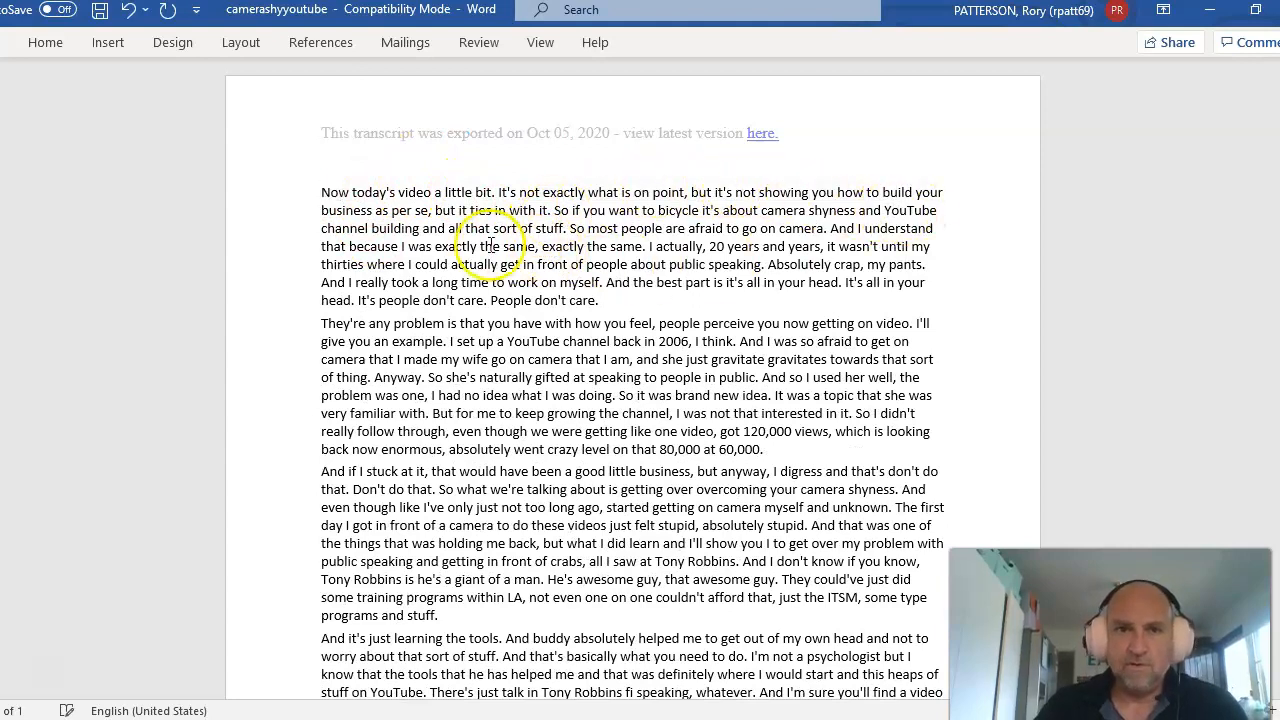
Split the first paragraph into shorter ones before "So if you want to bicycle" and before "And I understand"
click(554, 211)
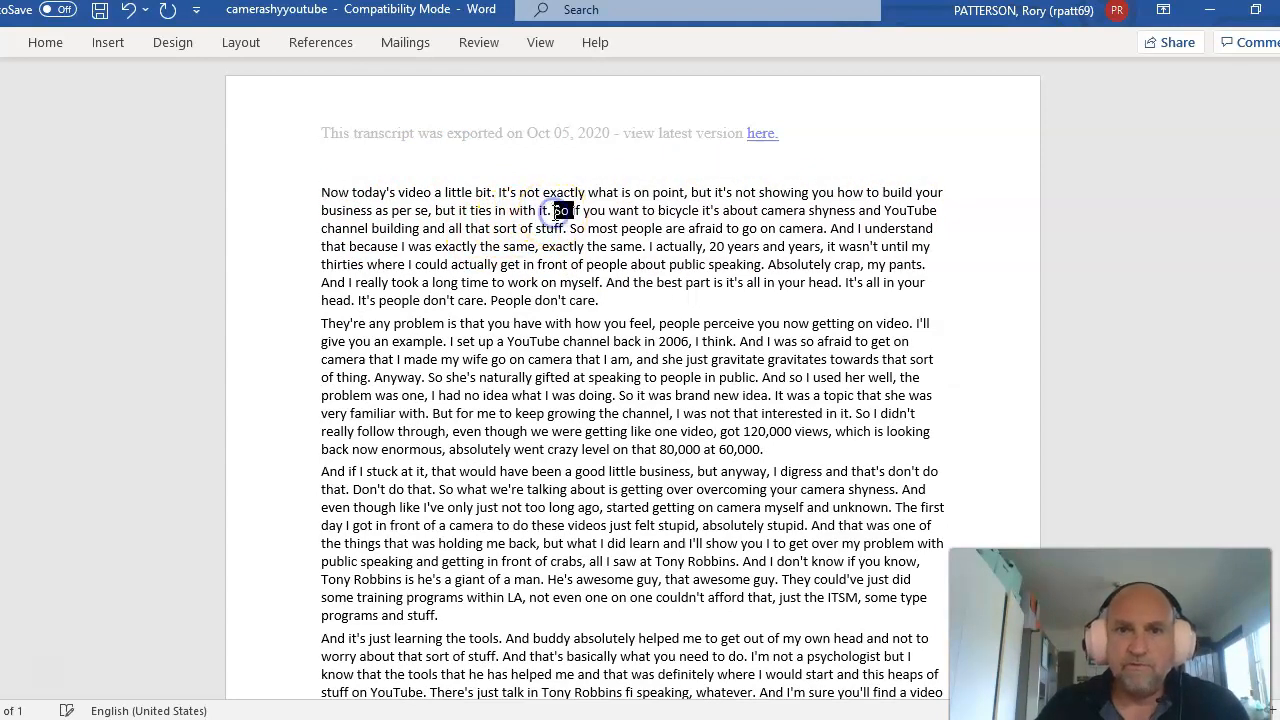
key(Return)
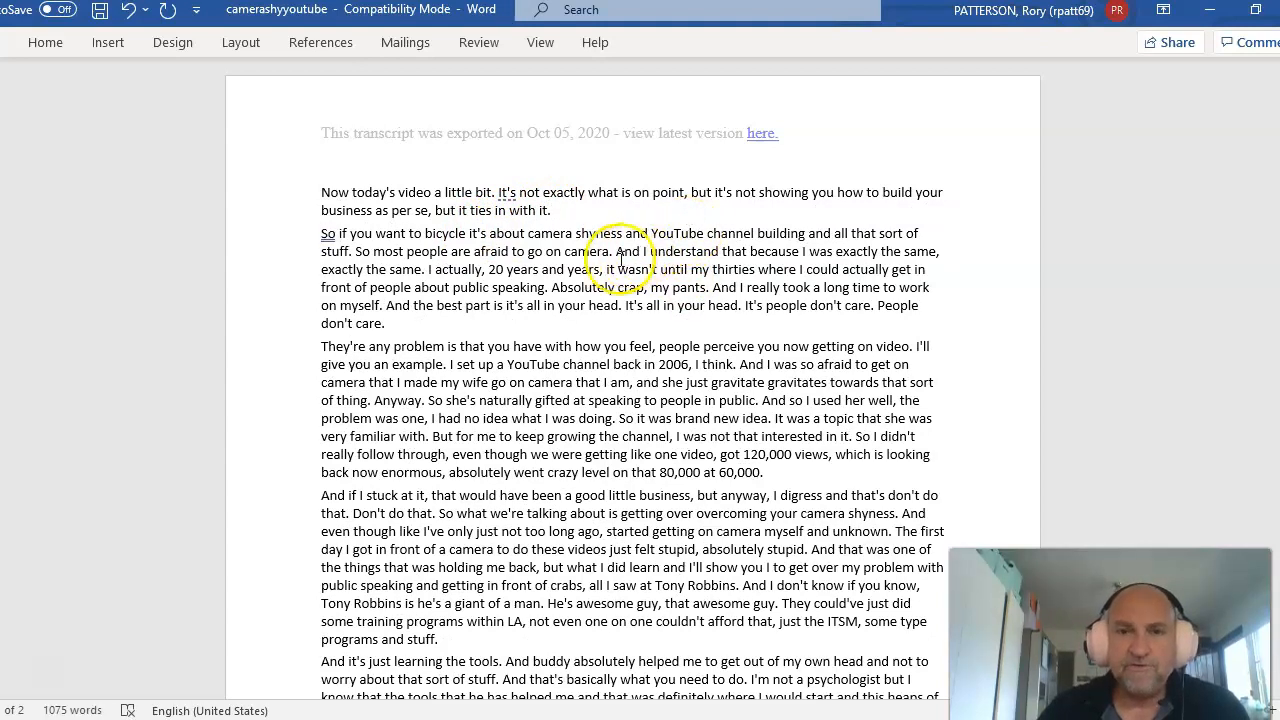
click(617, 251)
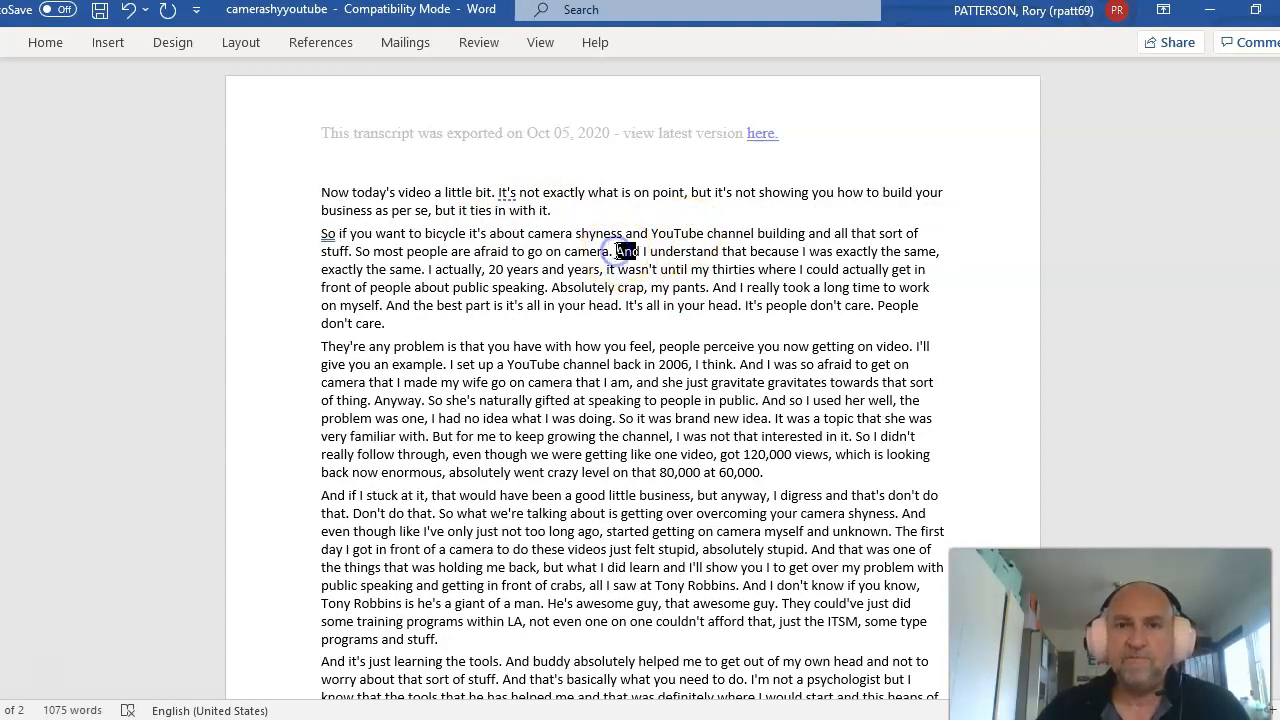
key(Return)
key(shift+Right)
key(shift+Right)
key(shift+Right)
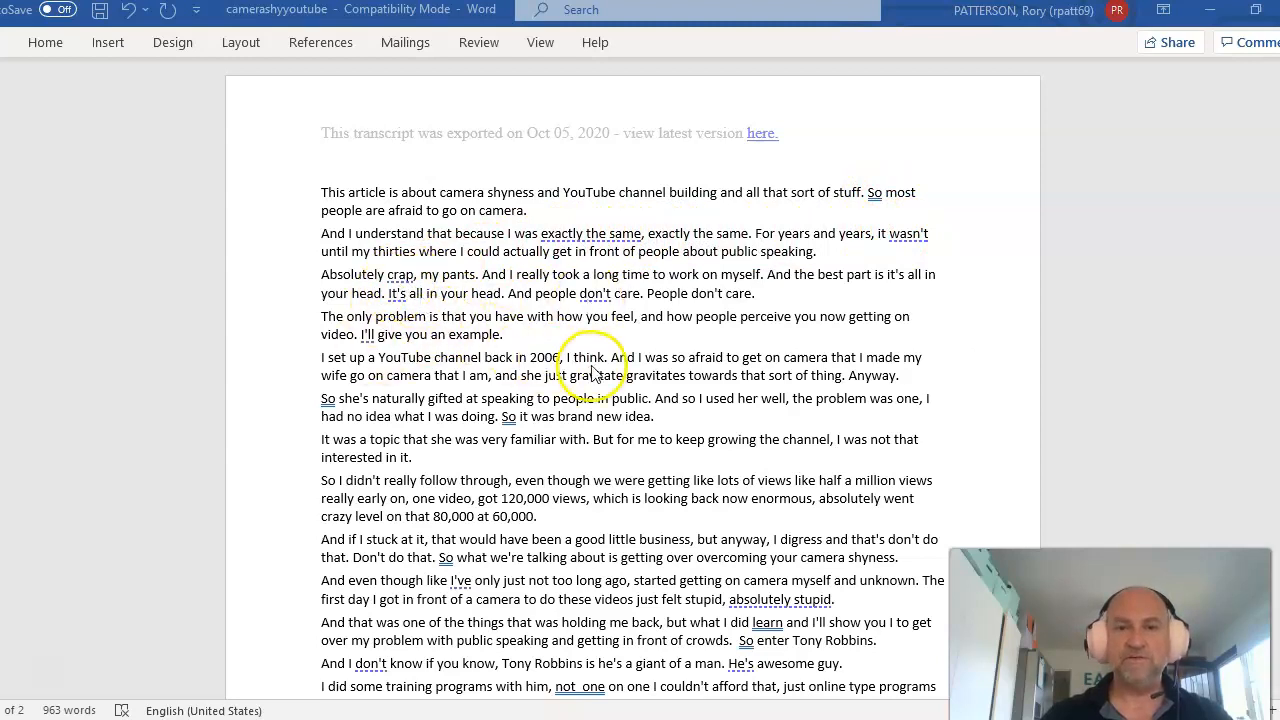
Review the edited article from its opening paragraph to the second page and return to the beginning
scroll(640, 380, down, 3)
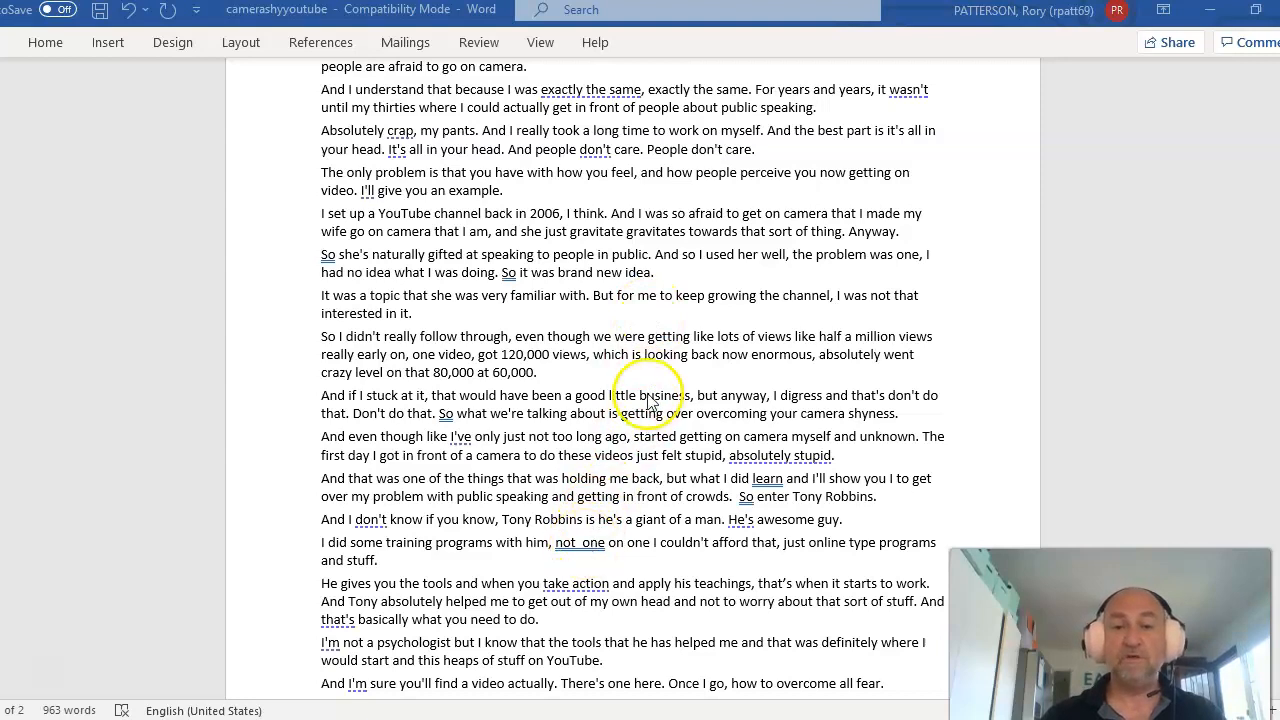
scroll(645, 365, down, 6)
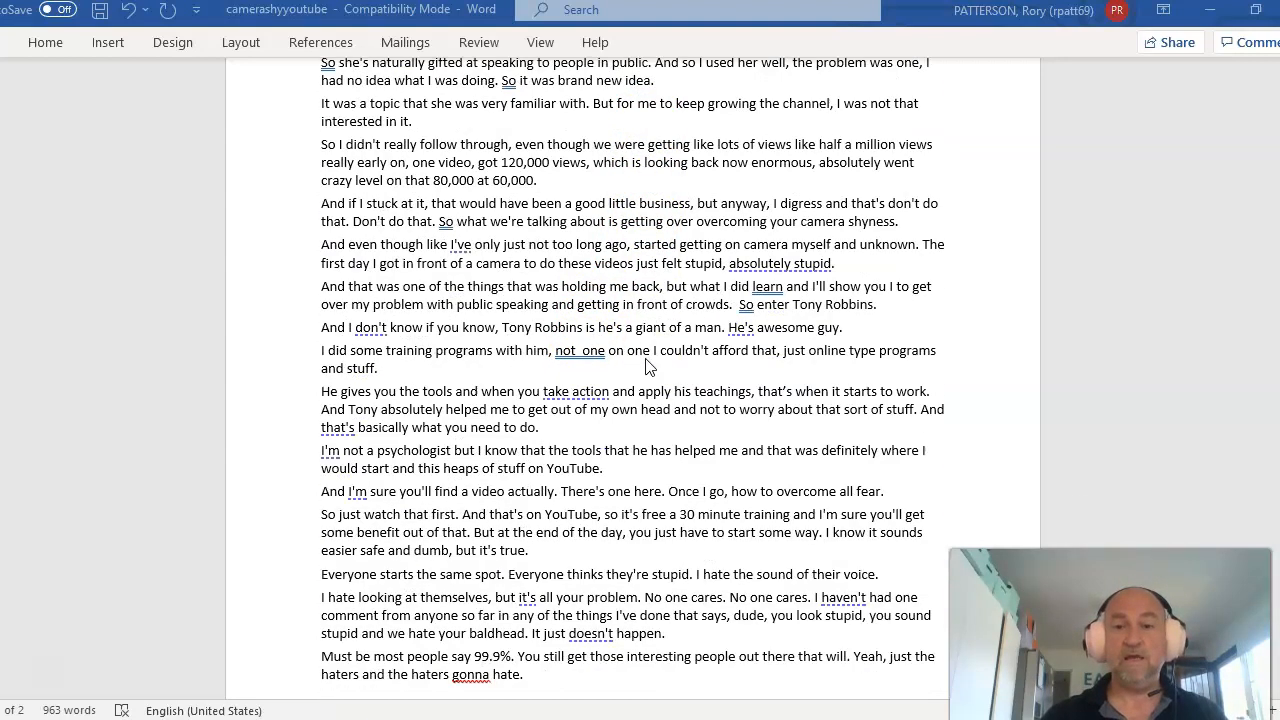
scroll(647, 363, down, 10)
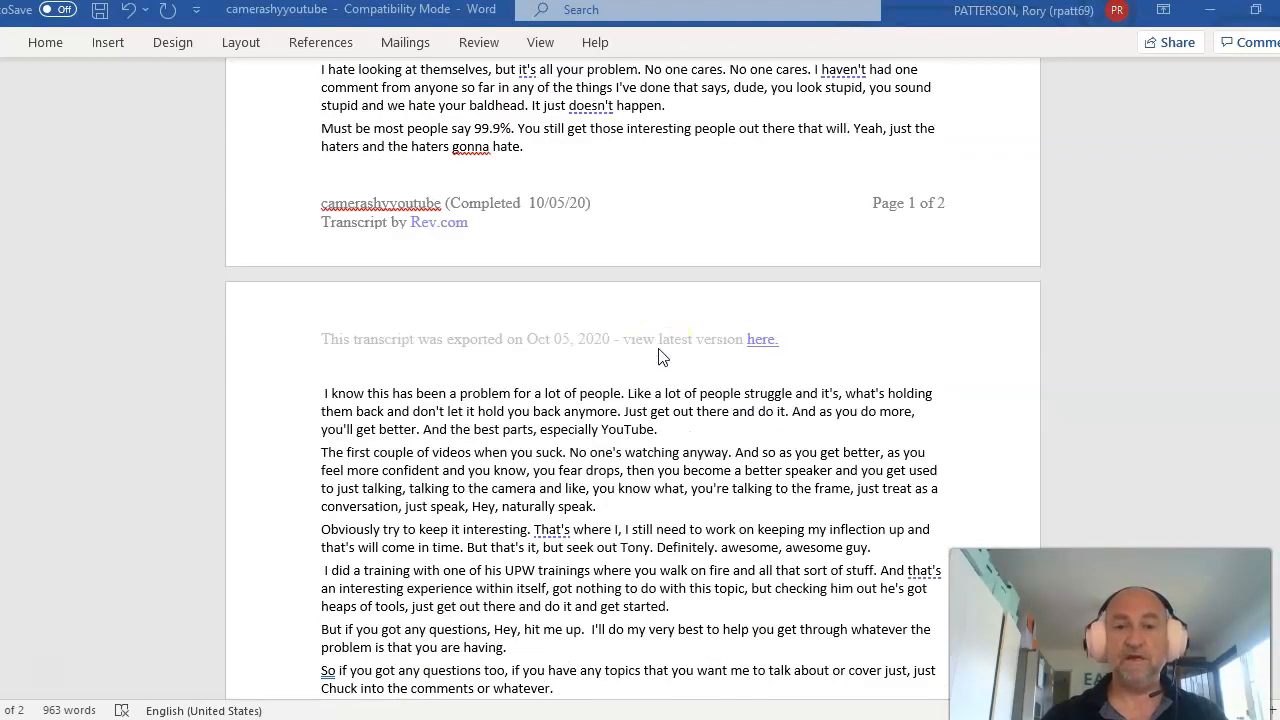
scroll(660, 357, up, 20)
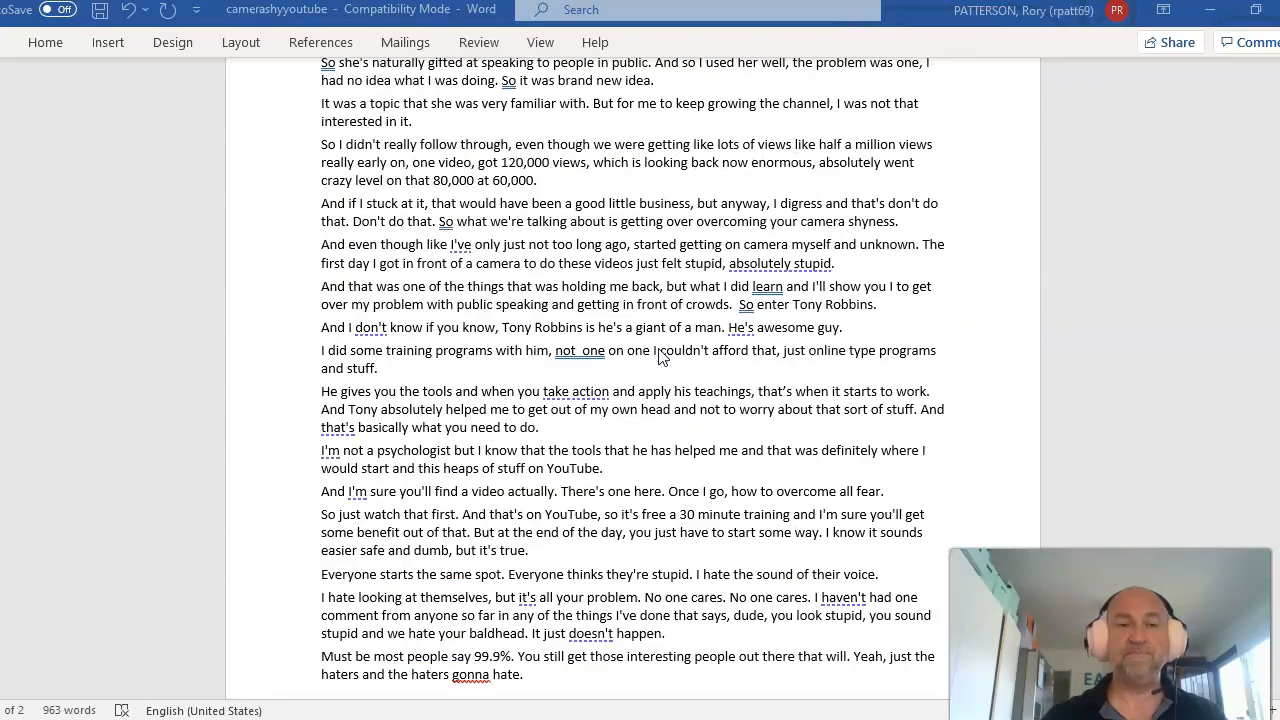
scroll(660, 357, up, 2)
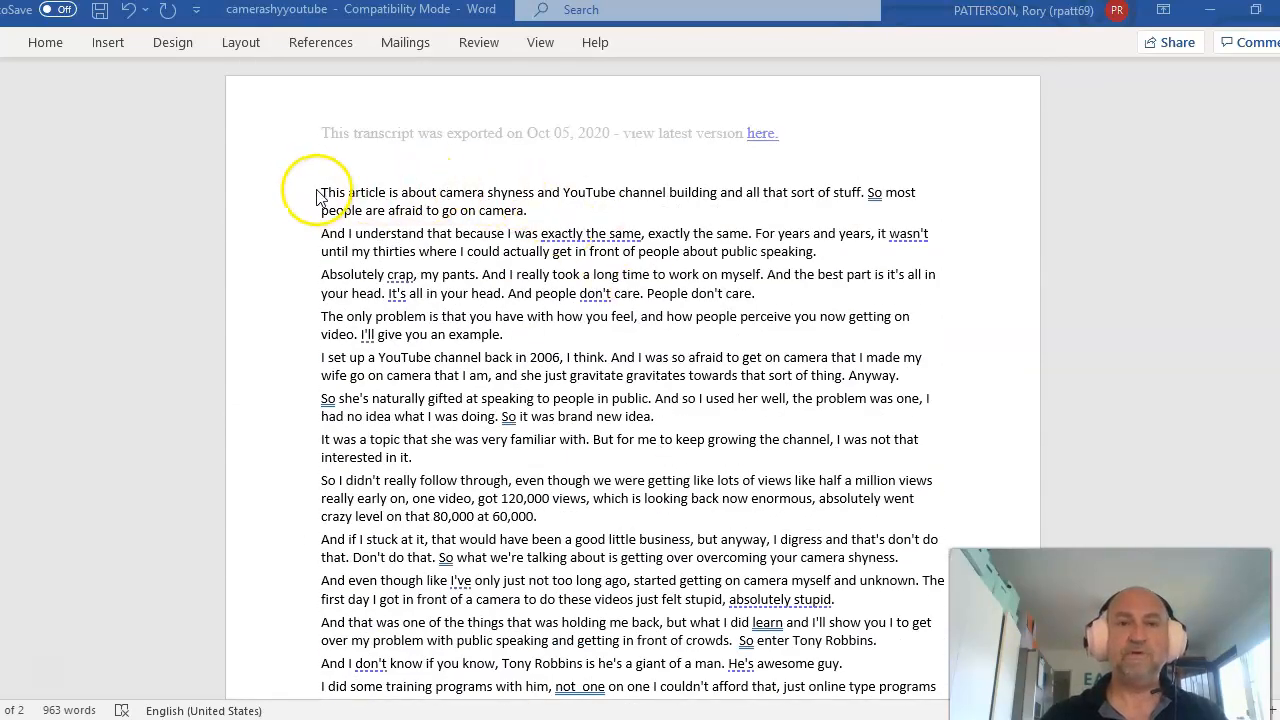
click(558, 300)
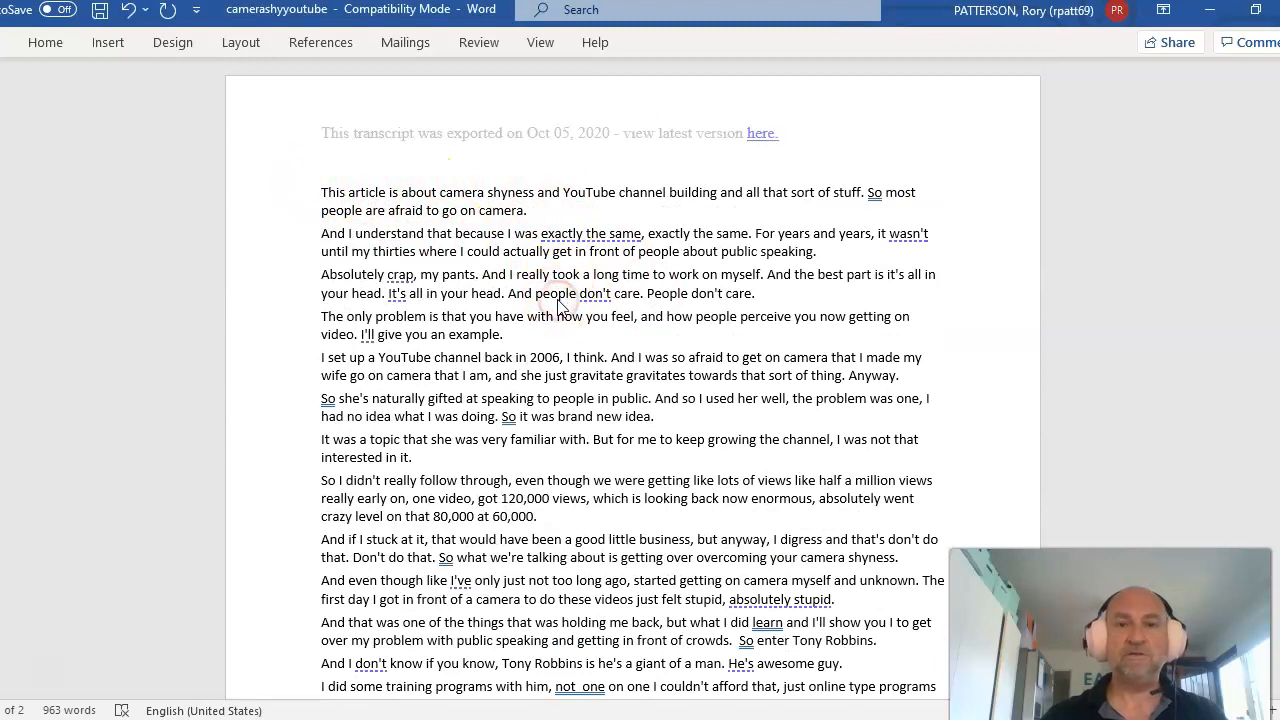
Copy the whole edited article in Word, from "This article is about camera shyness" to the closing "Cheerio."
drag(321, 192, 676, 438)
key(ctrl+c)
scroll(676, 438, down, 10)
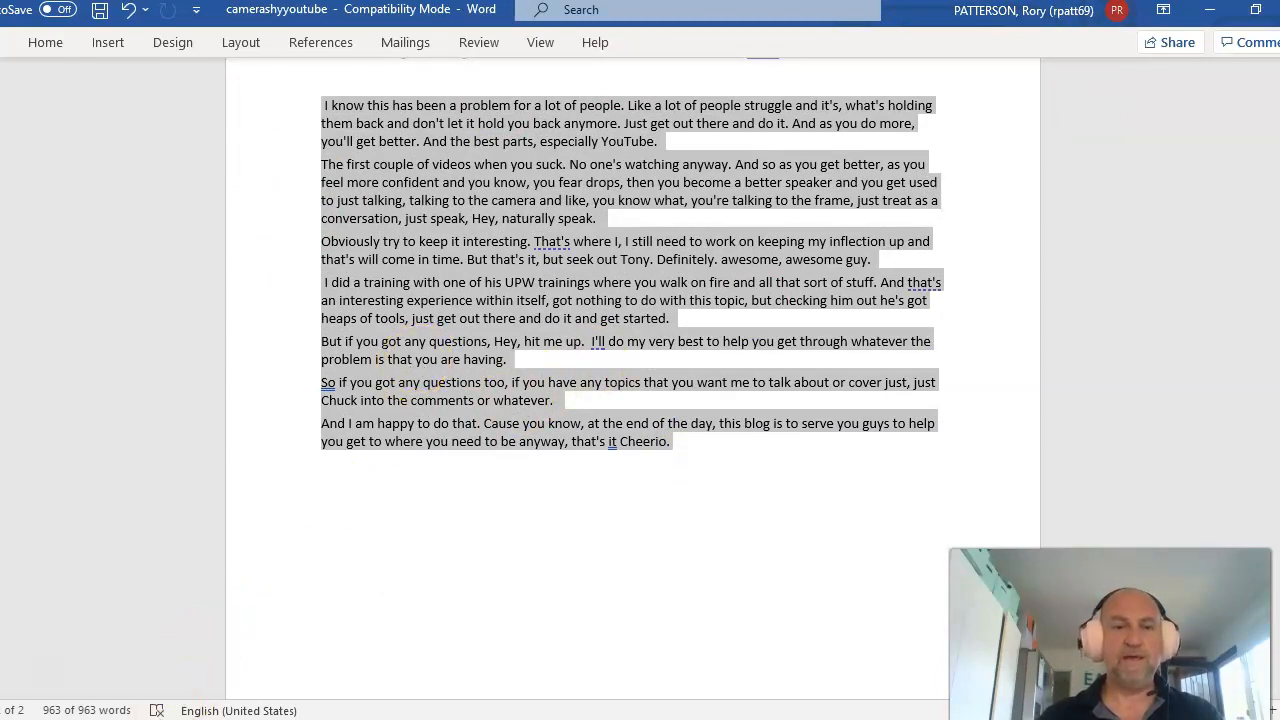
Switch to the Total Life Happiness WordPress admin in the browser, create a new post and paste the copied article into its body
key(alt+Tab)
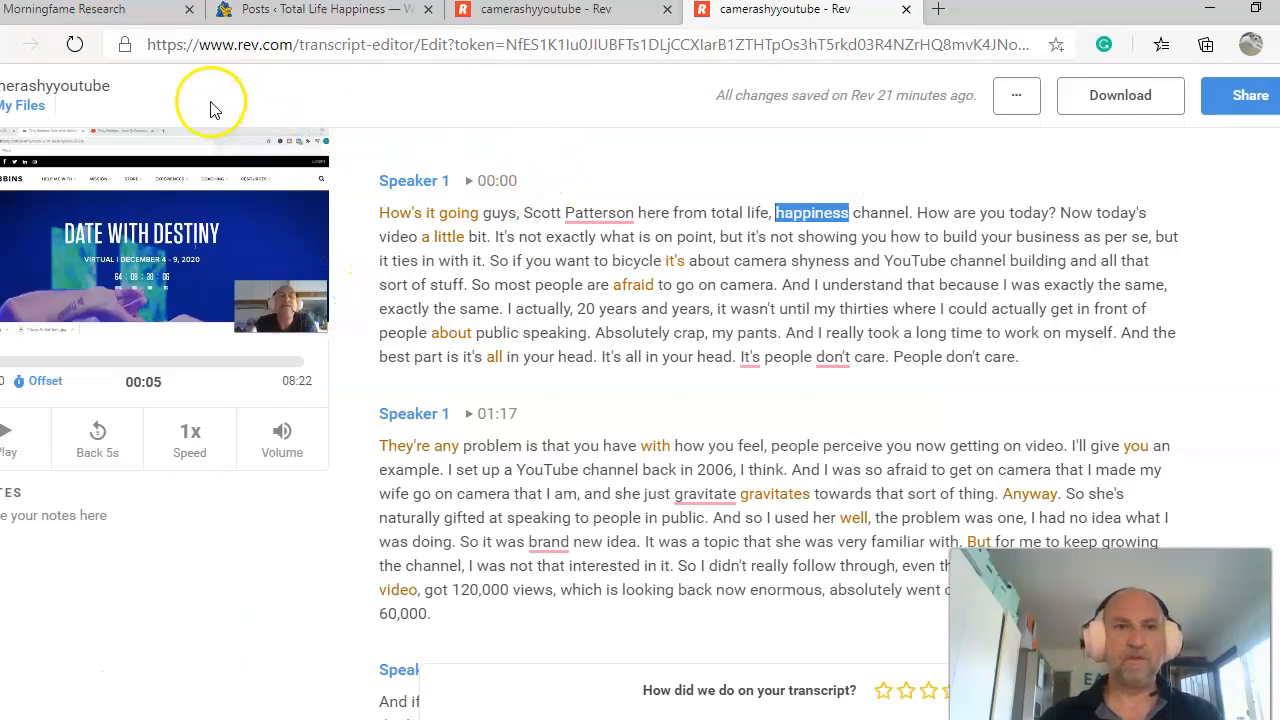
click(315, 10)
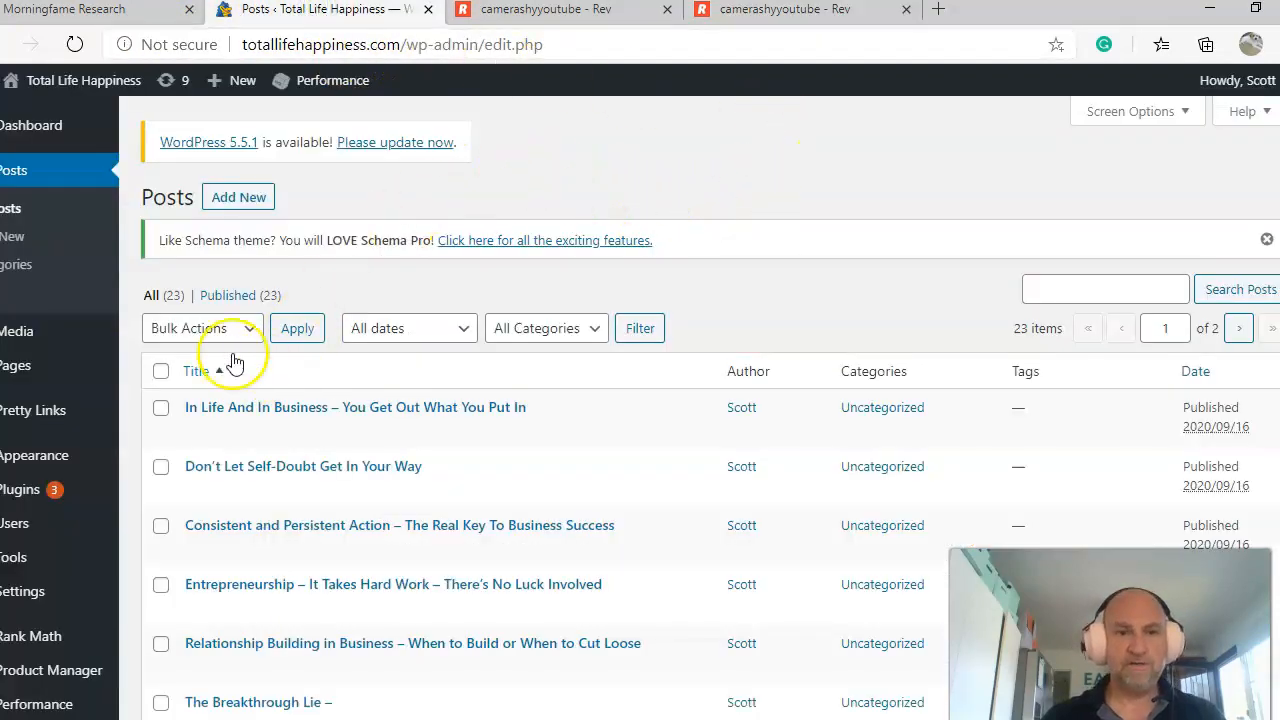
click(240, 199)
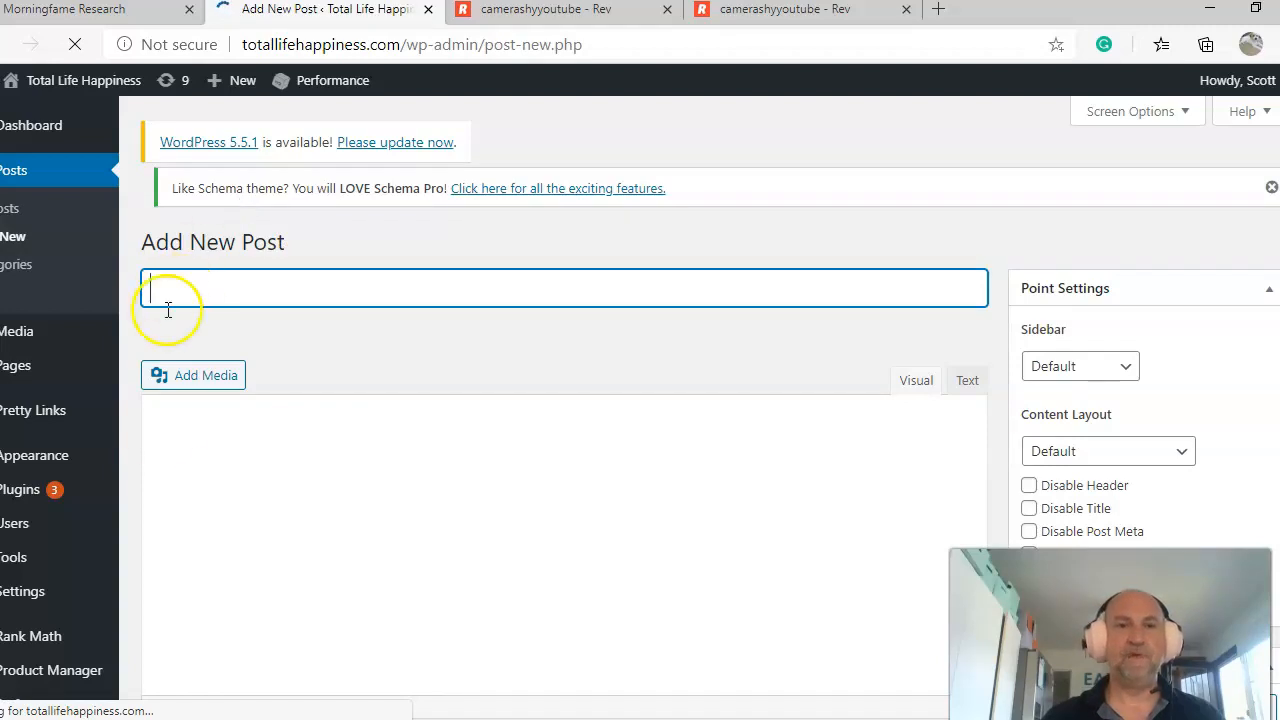
click(164, 442)
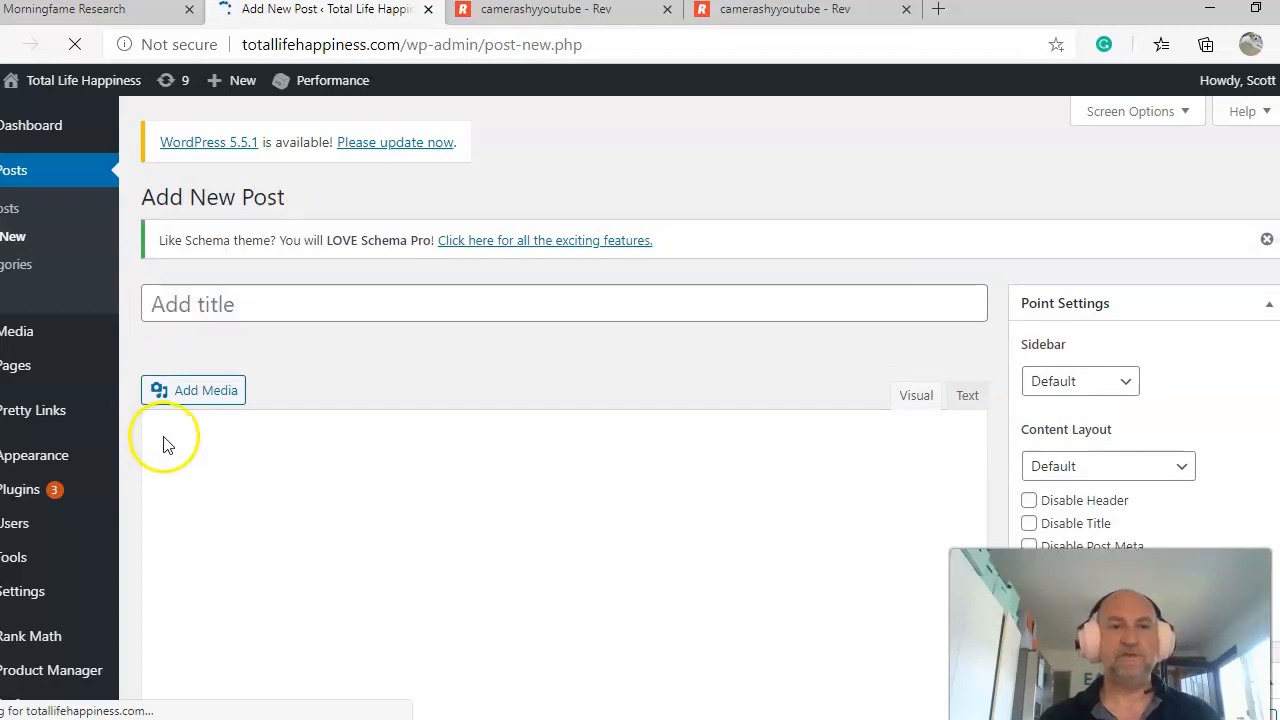
click(180, 487)
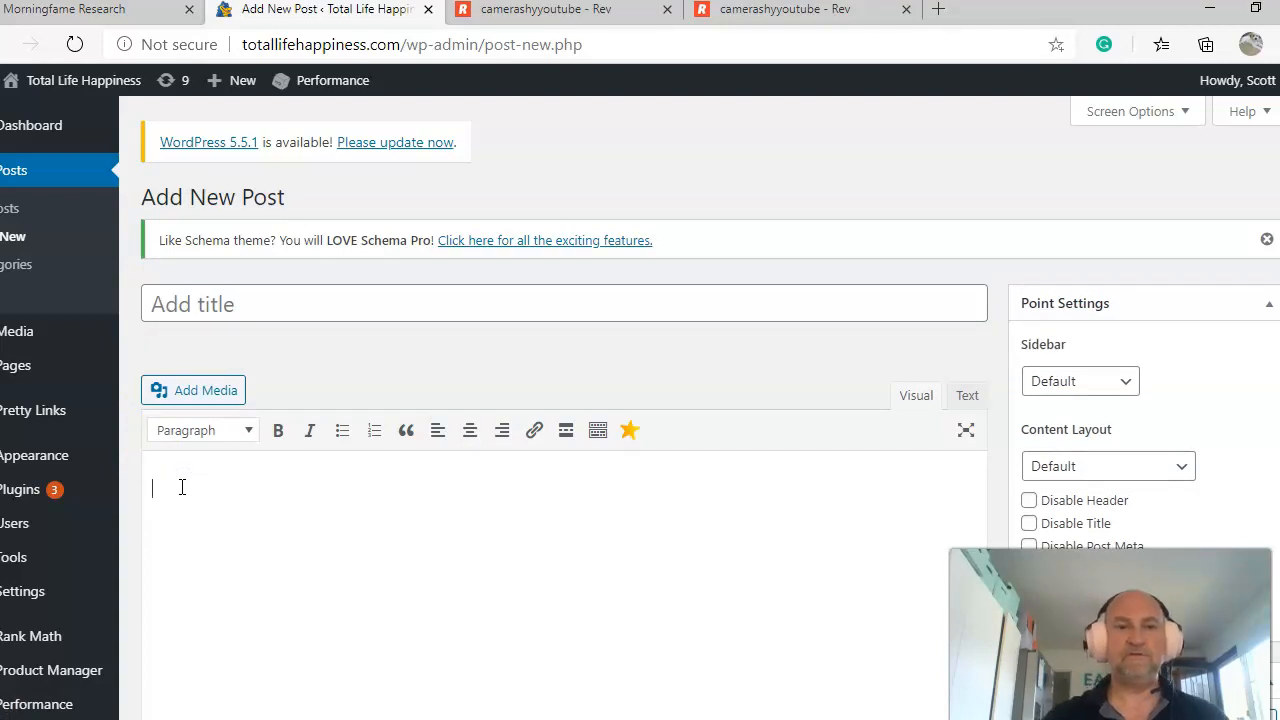
key(ctrl+v)
scroll(754, 387, up, 1)
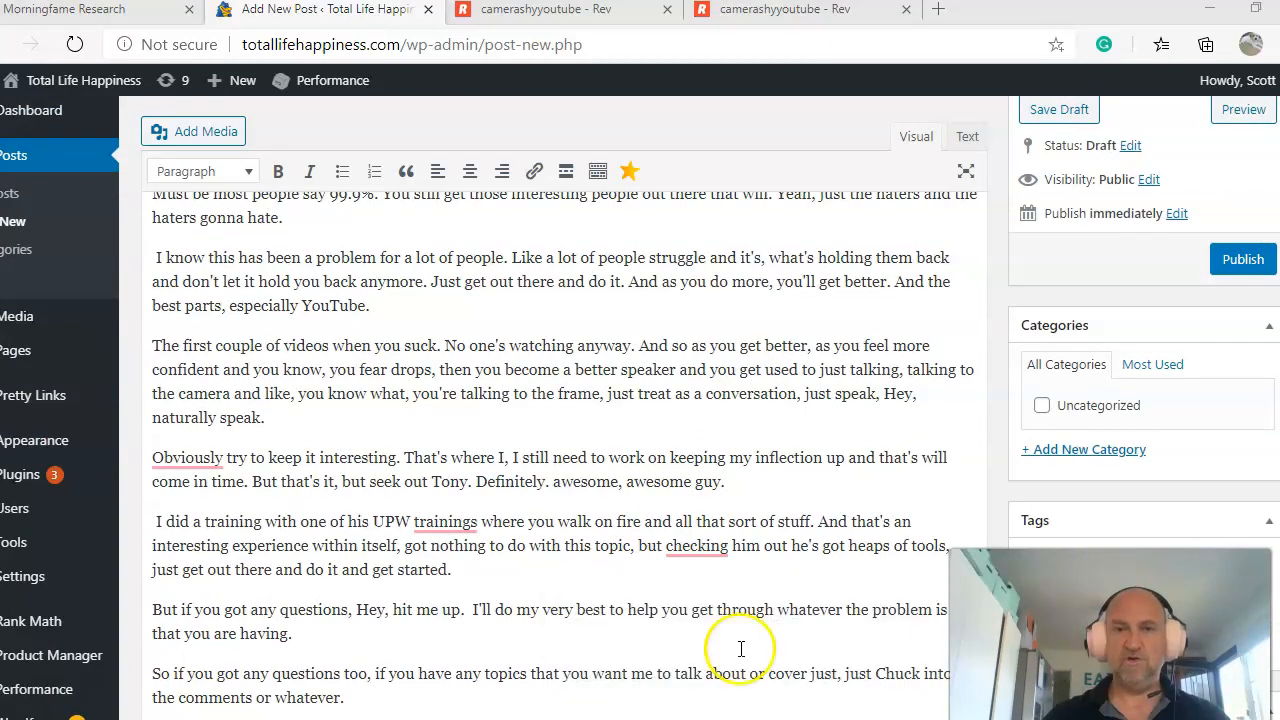
Switch to YouTube in Chrome and look up the camera-shyness video's thumbnail title among the channel's own videos
mouse_move(764, 718)
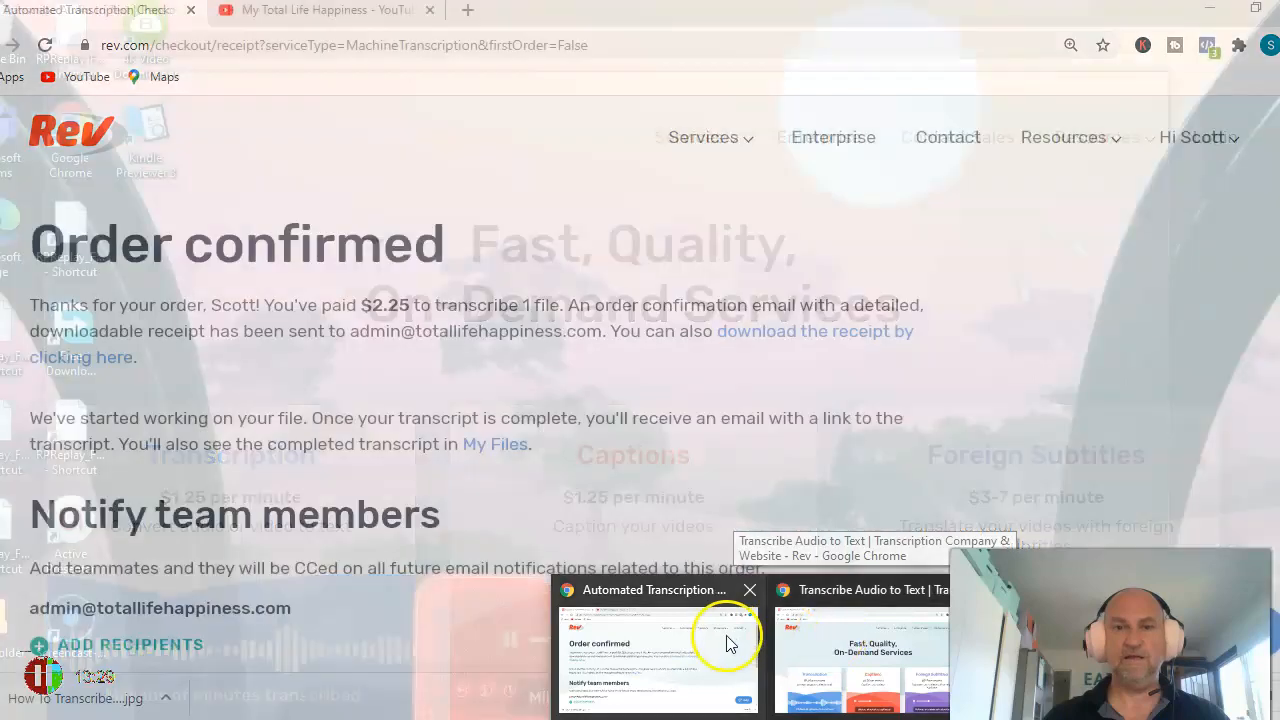
click(718, 639)
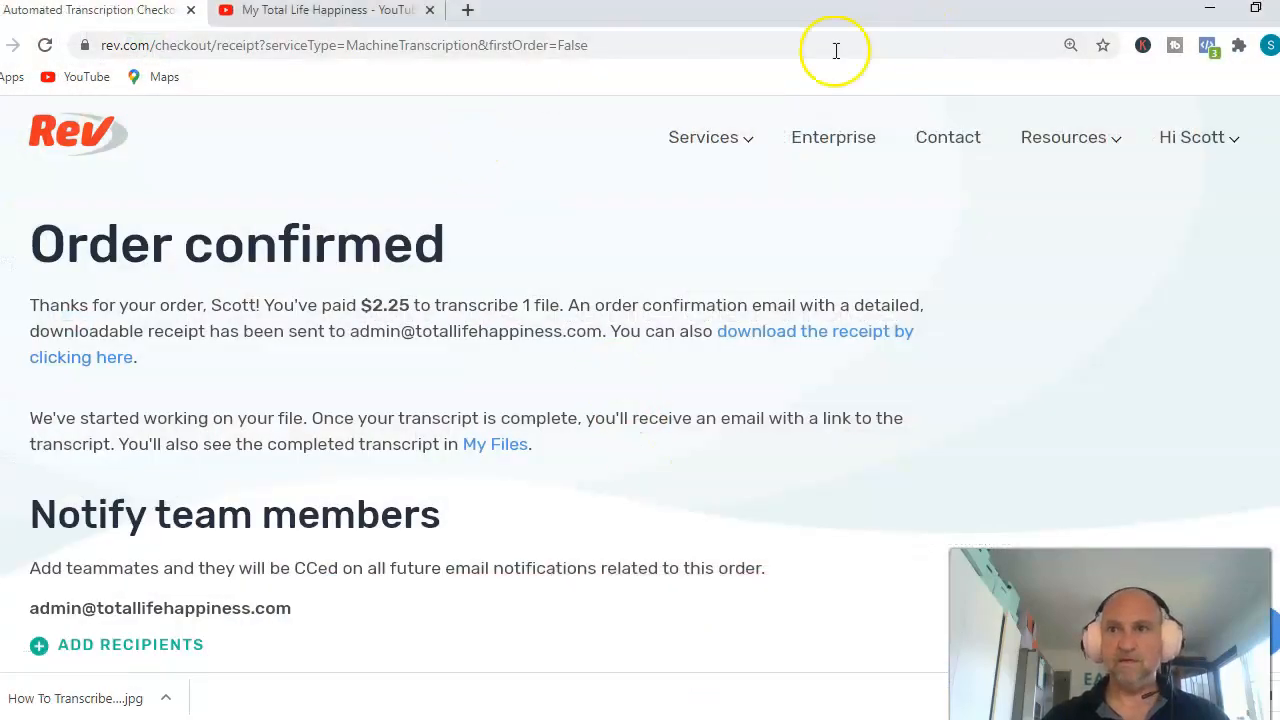
click(80, 77)
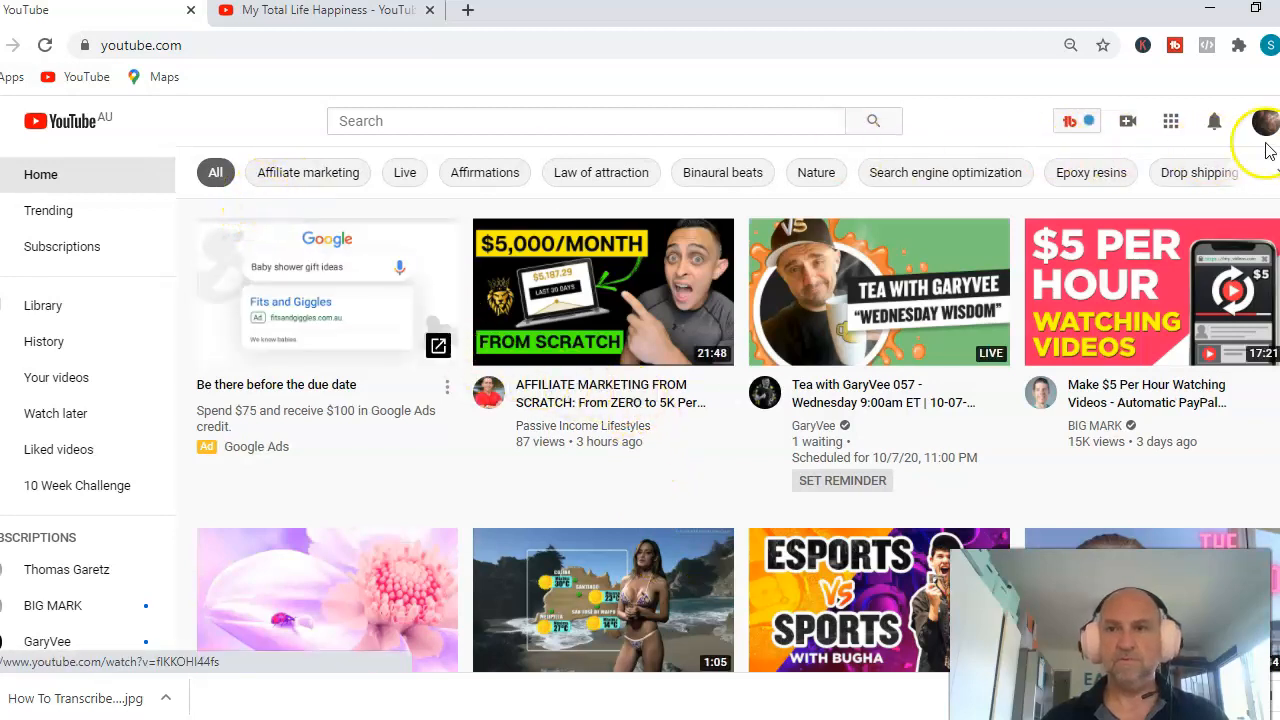
click(57, 377)
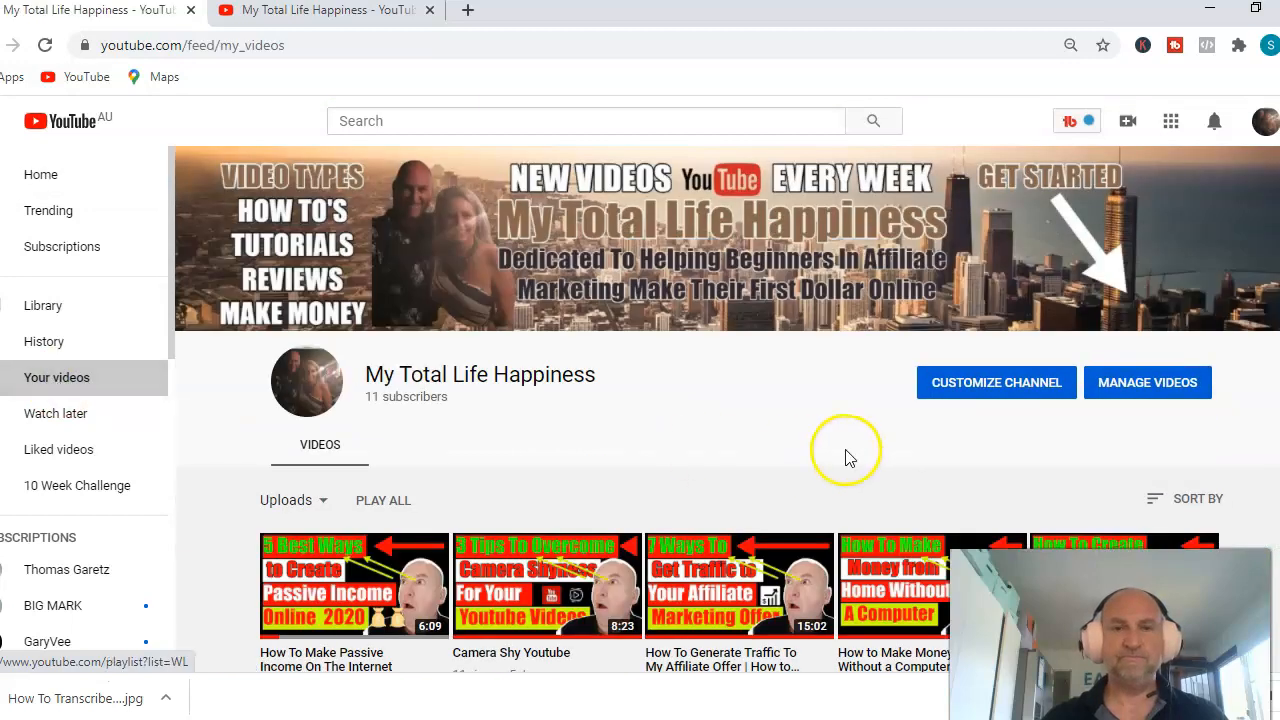
scroll(830, 430, down, 1)
scroll(788, 378, down, 1)
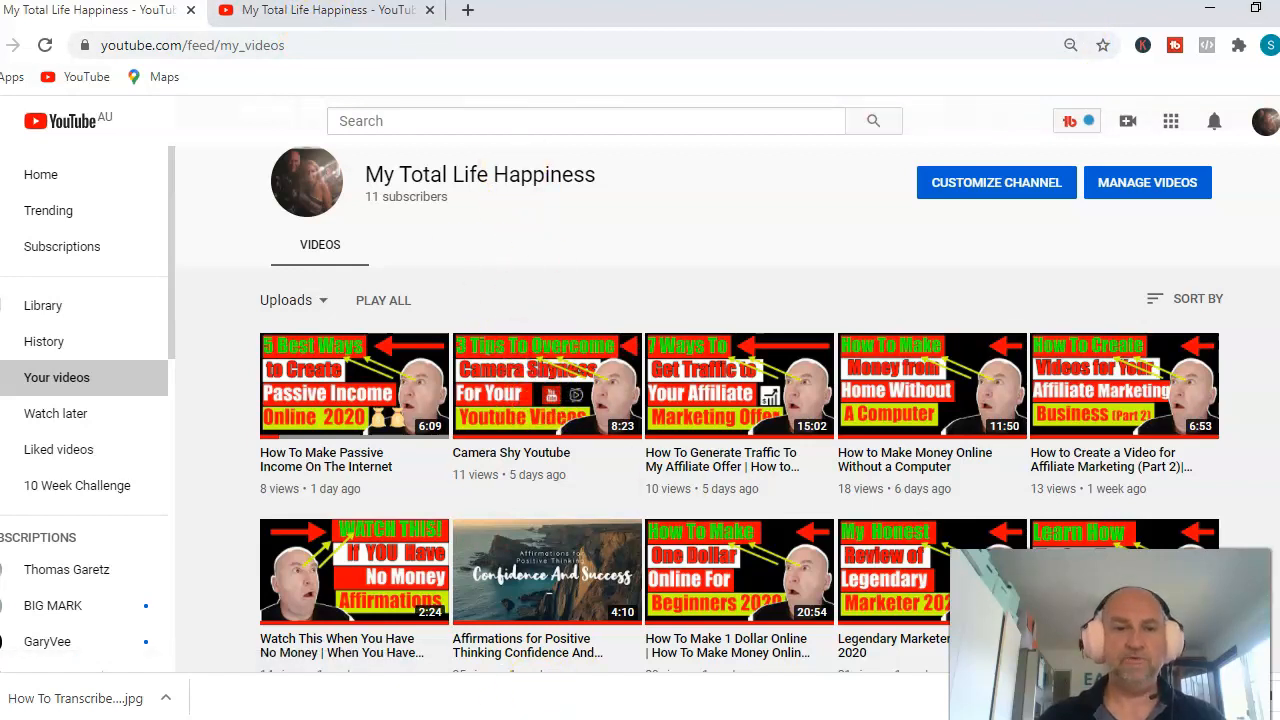
Return to the WordPress post and title it "3 Tips To Overcome Camera Shyness For Your YouTube Videos."
key(alt+Tab)
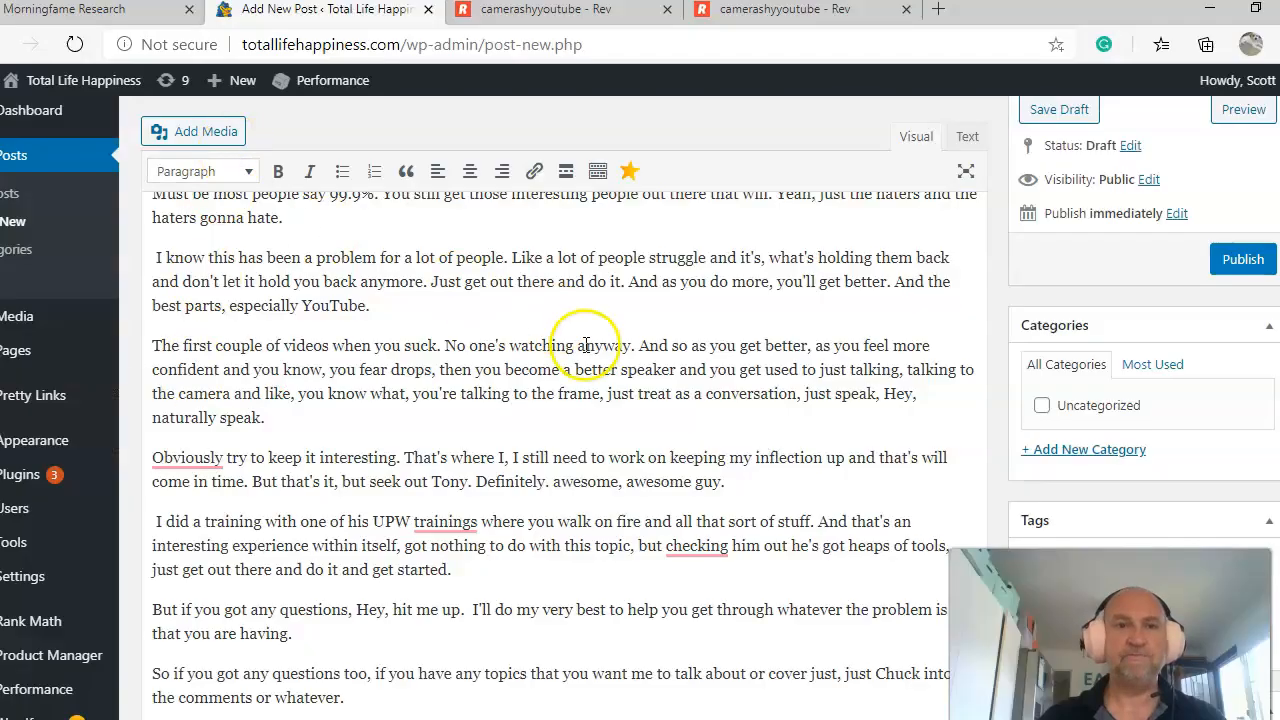
scroll(584, 346, up, 5)
scroll(577, 393, up, 5)
click(190, 312)
text(3 Tips To Overcome)
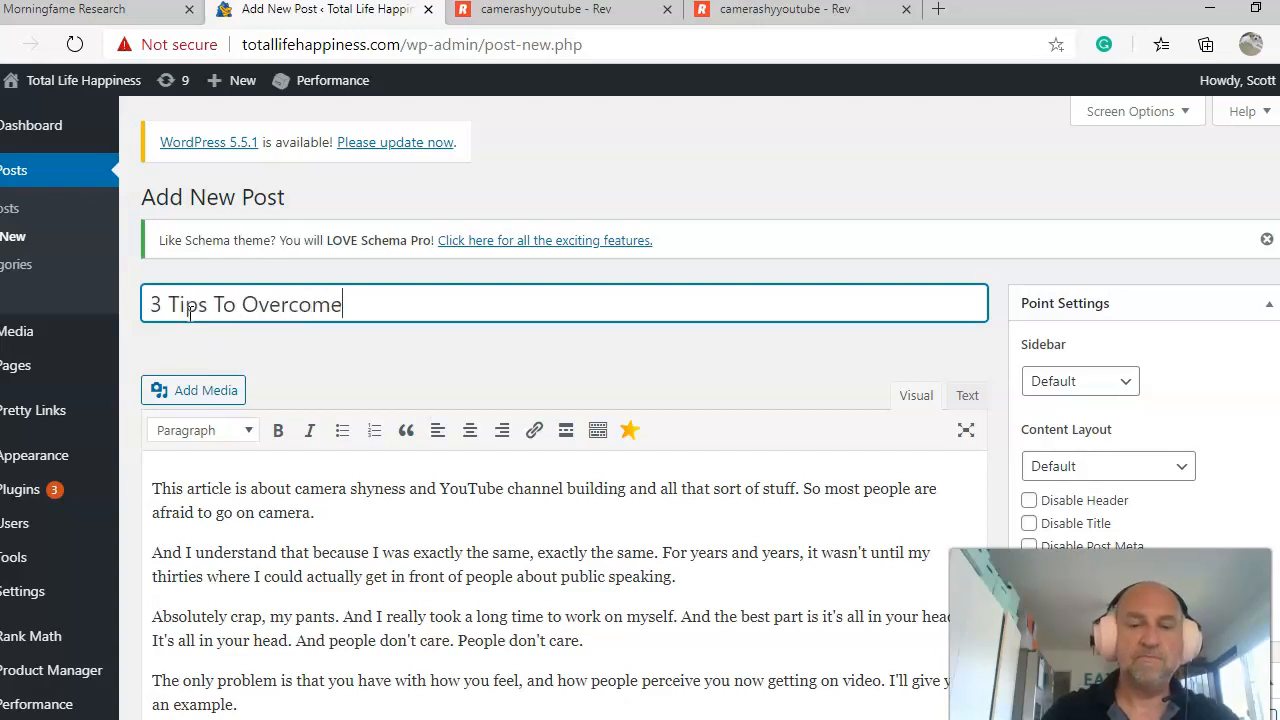
text( Came)
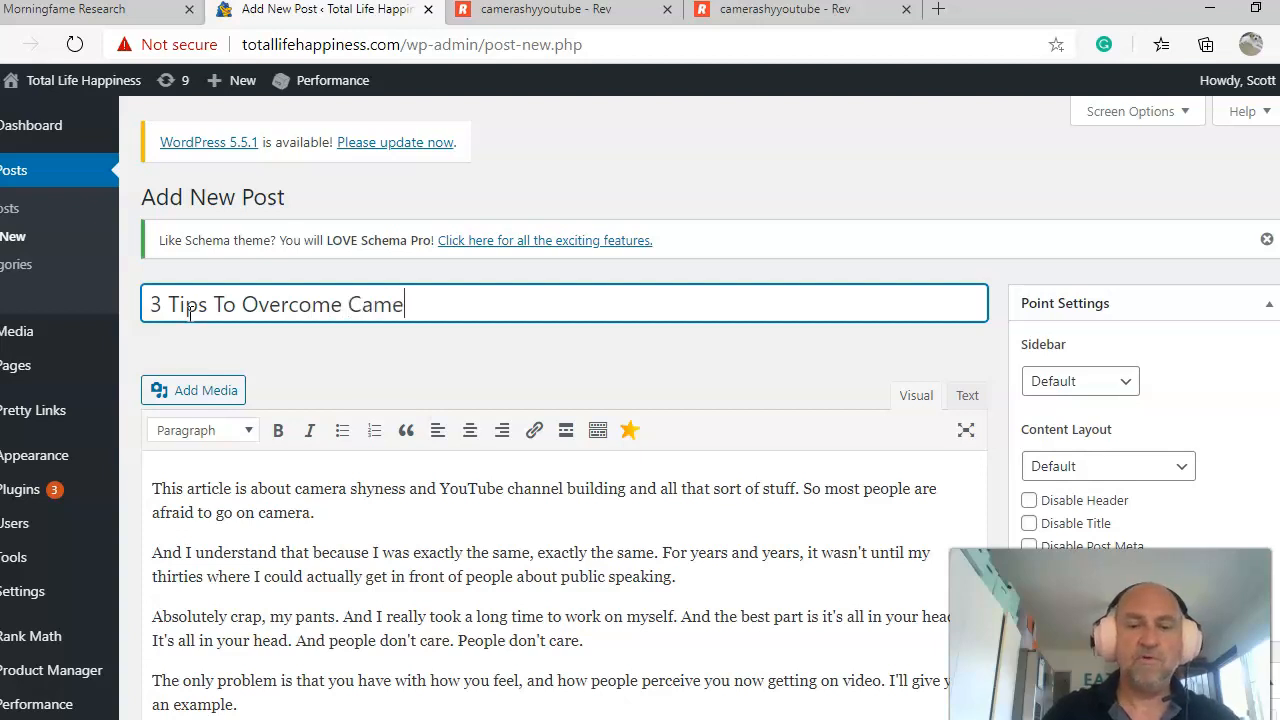
text(ra Shy)
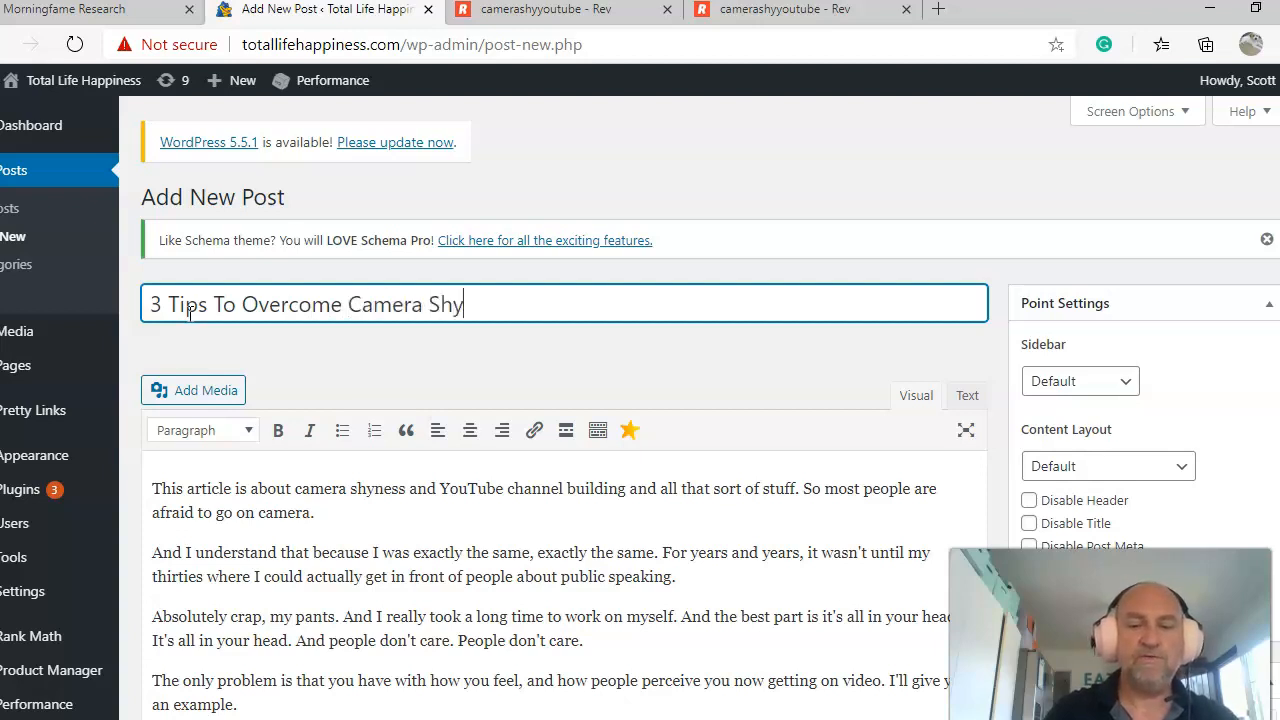
text(ness For Your YouTube Videos.)
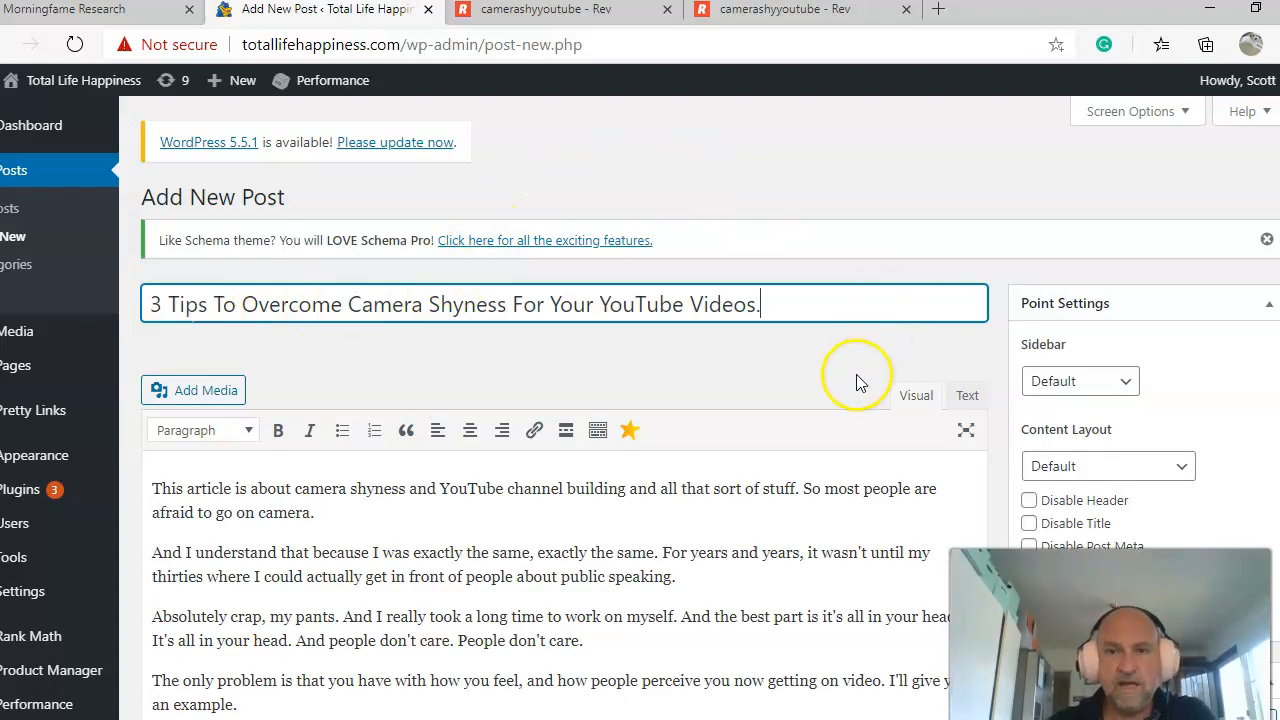
scroll(855, 383, down, 5)
scroll(822, 372, up, 2)
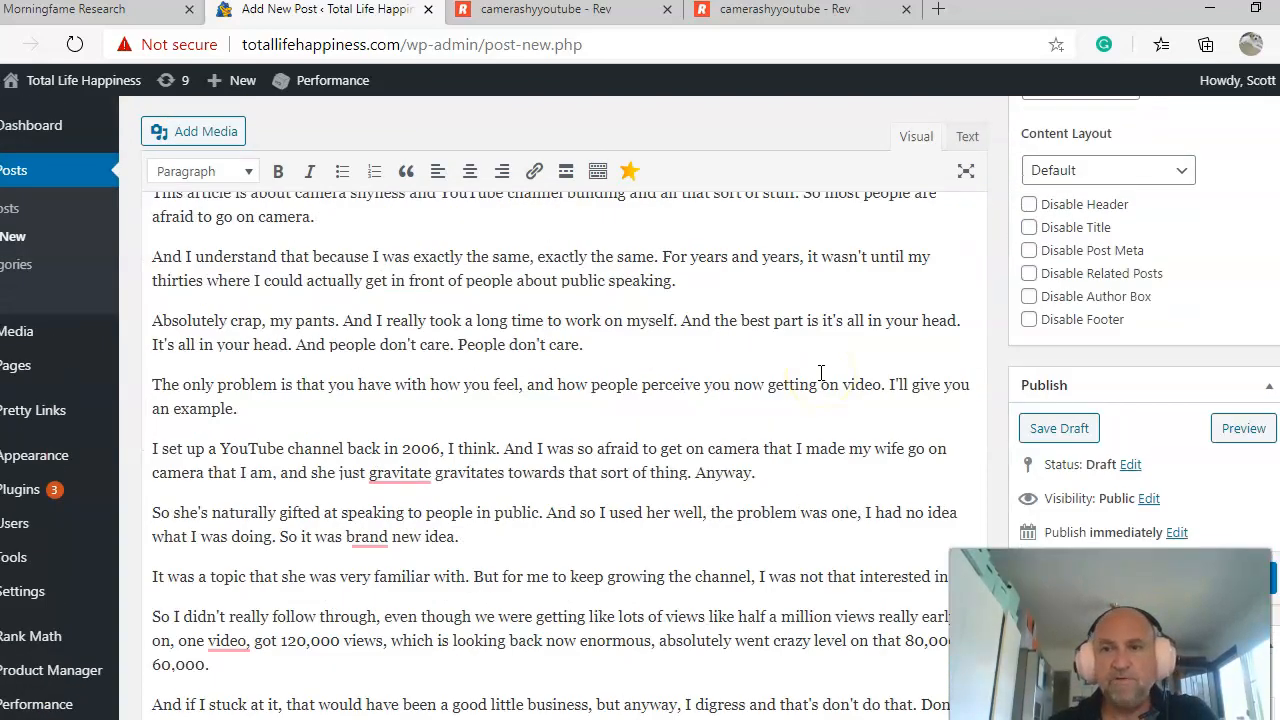
scroll(785, 471, up, 3)
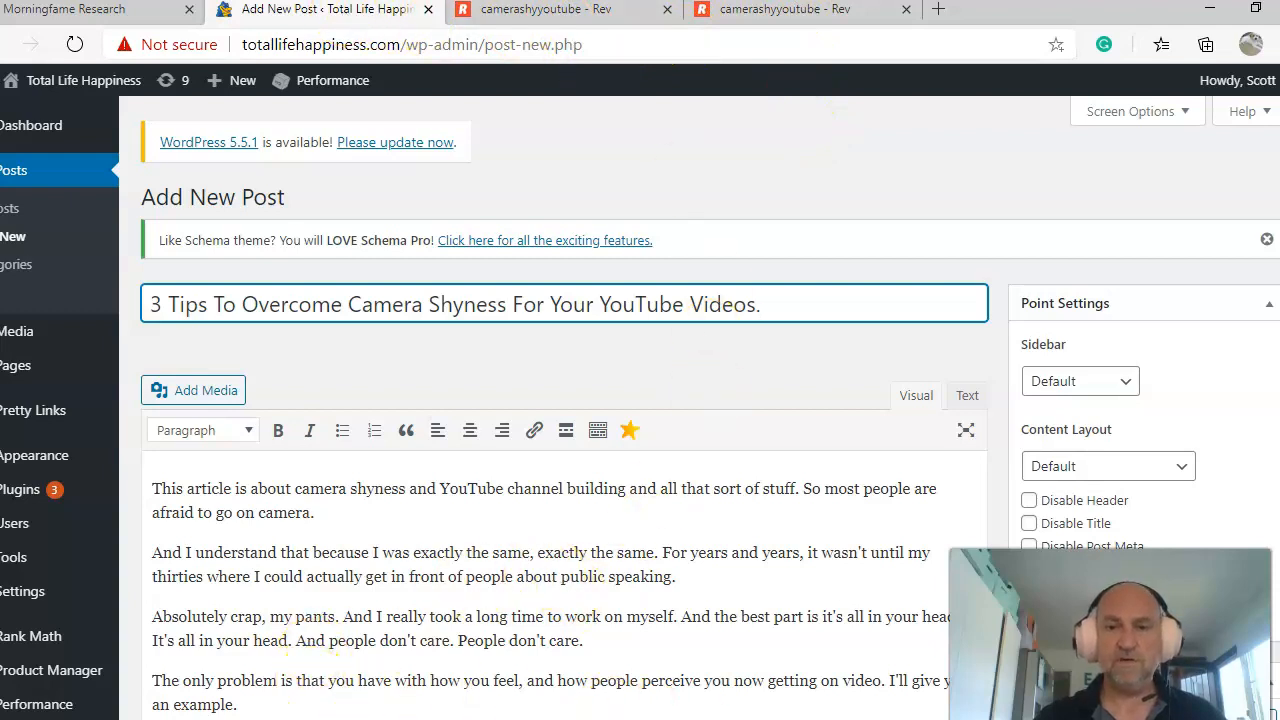
Switch back to the YouTube channel's uploads, open the video "How To Make Passive Income On The Internet" and pause it
mouse_move(751, 719)
click(655, 655)
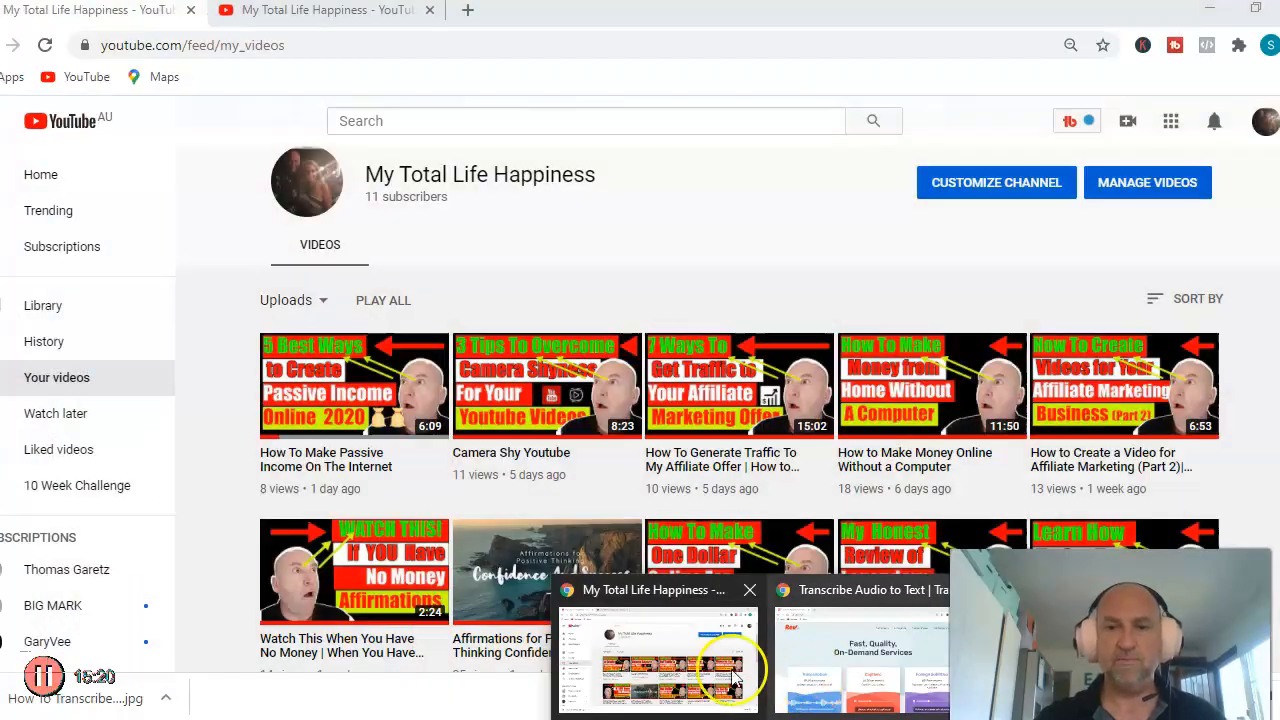
scroll(606, 220, down, 3)
scroll(606, 229, up, 3)
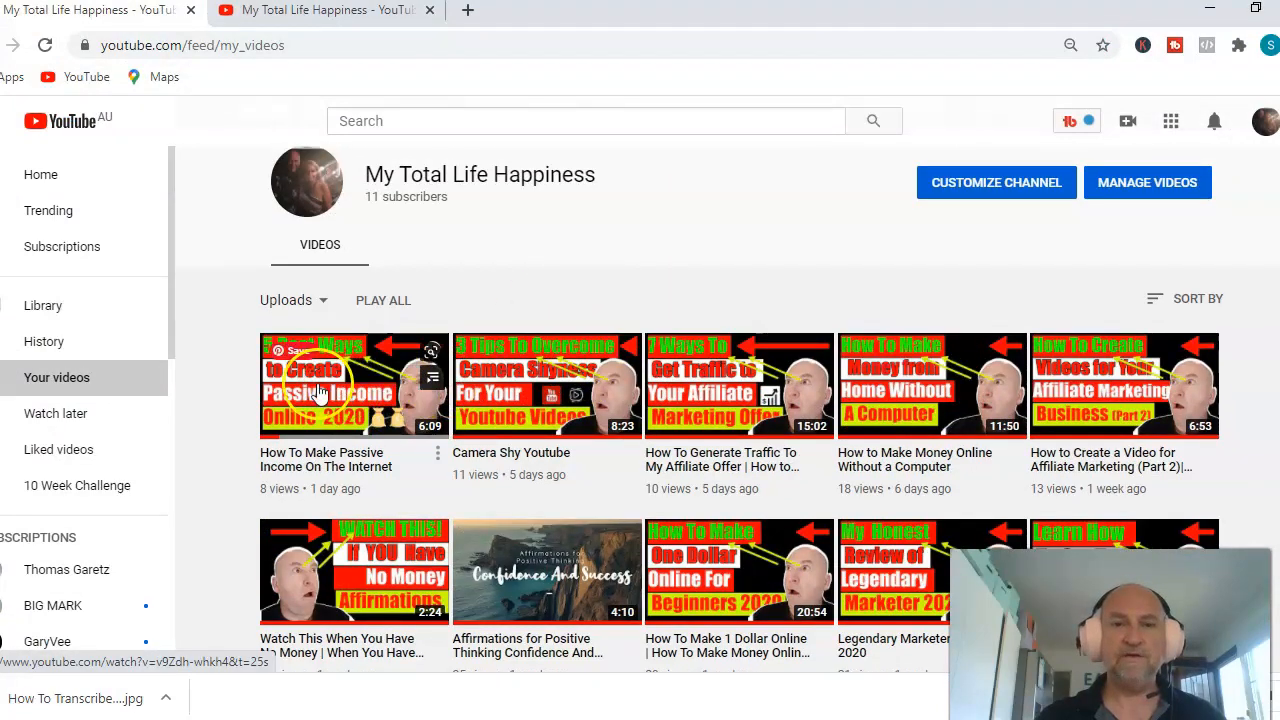
click(425, 362)
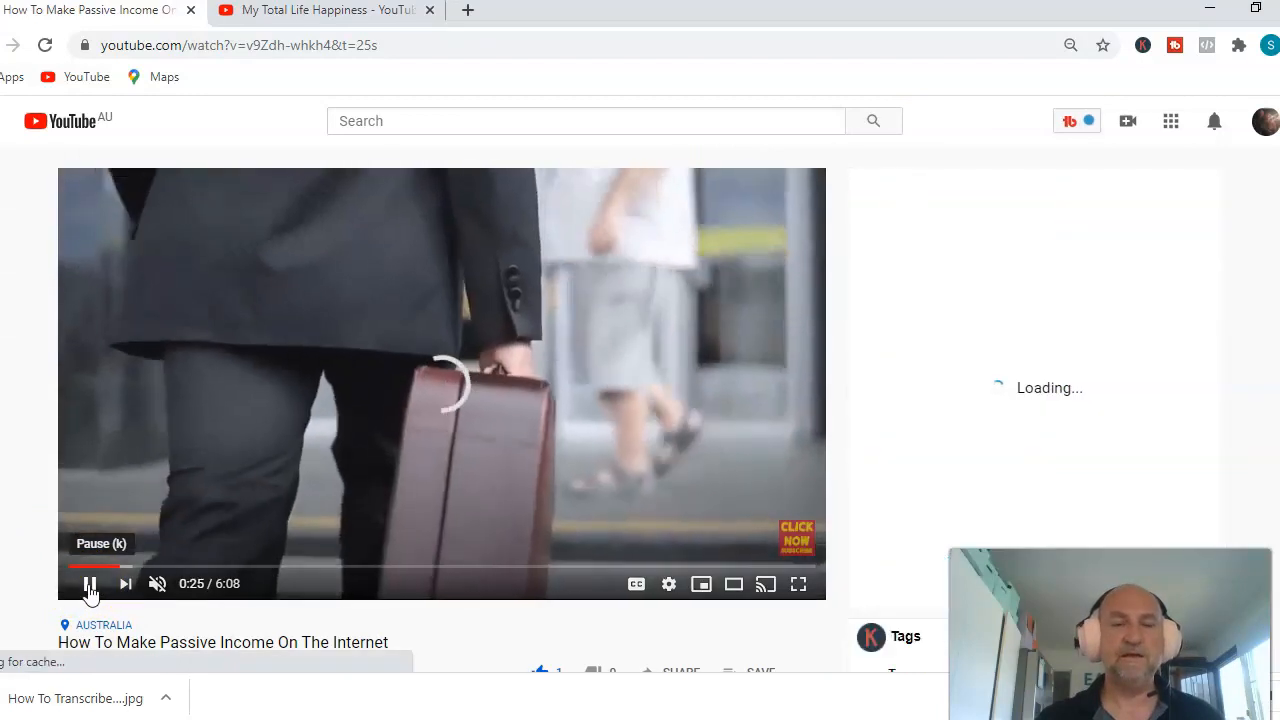
click(90, 590)
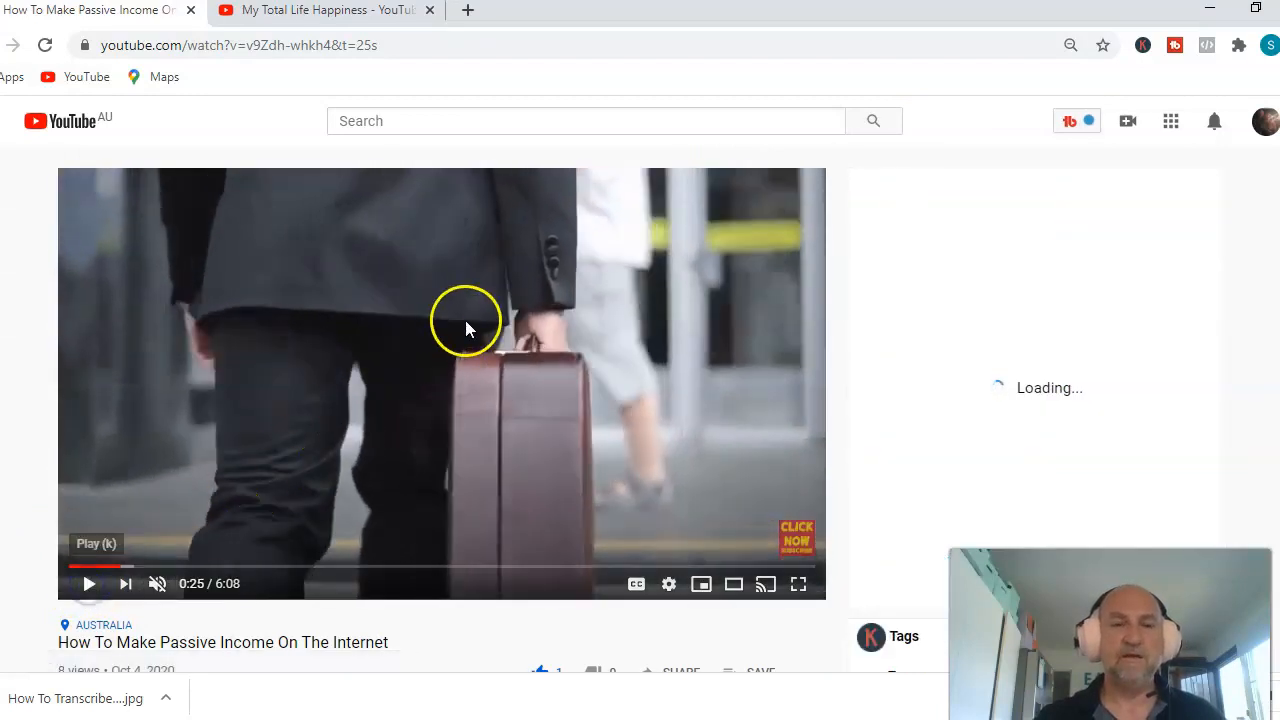
Expand the passive income video's full description and examine the links in it
scroll(465, 320, down, 5)
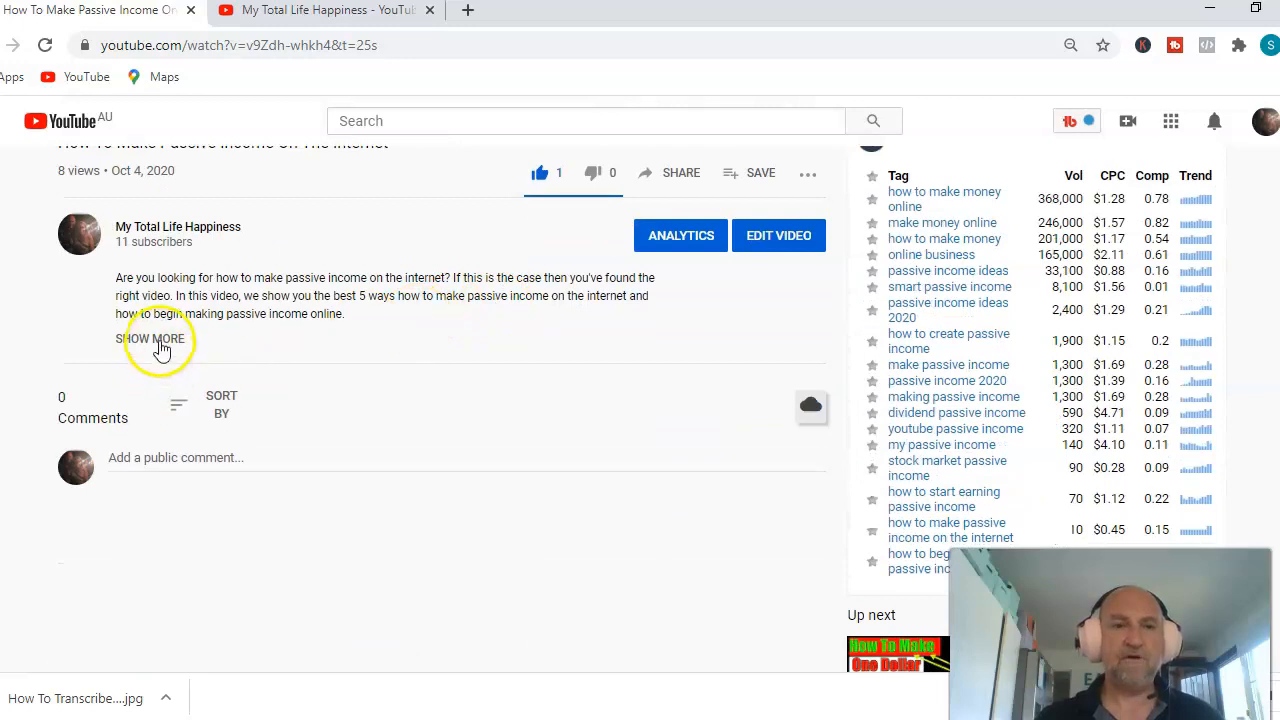
click(158, 340)
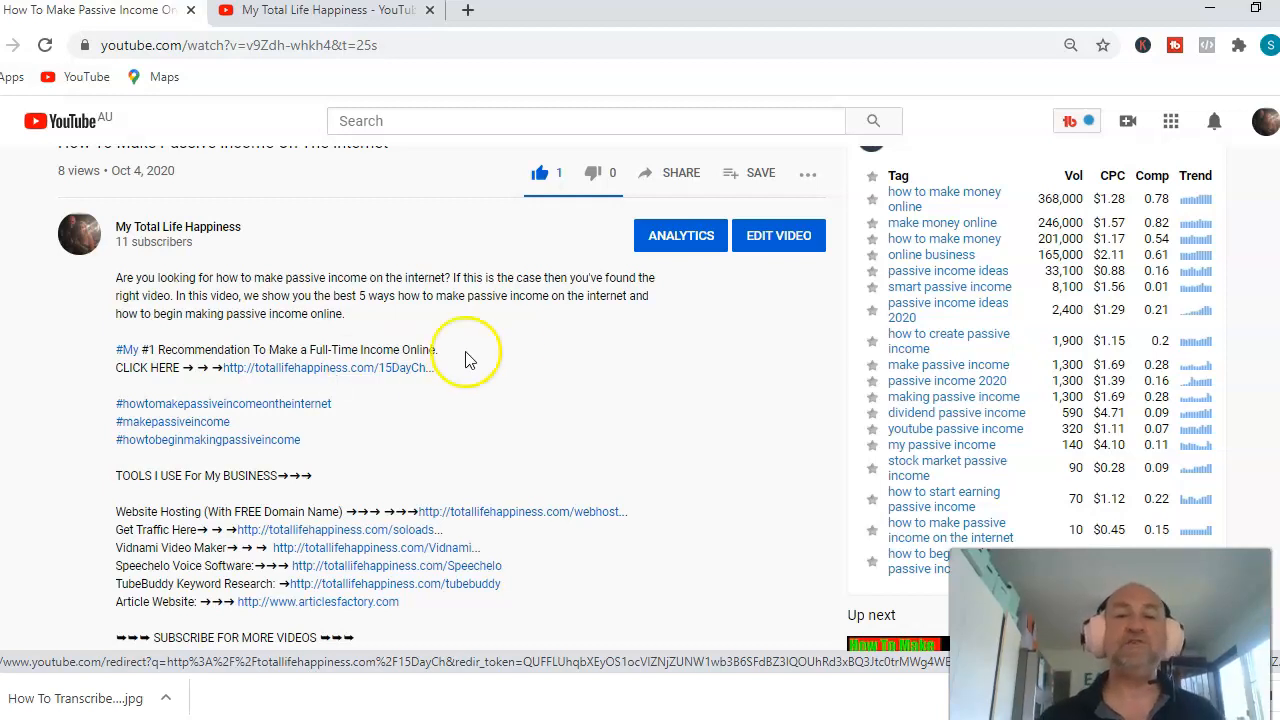
scroll(490, 360, up, 5)
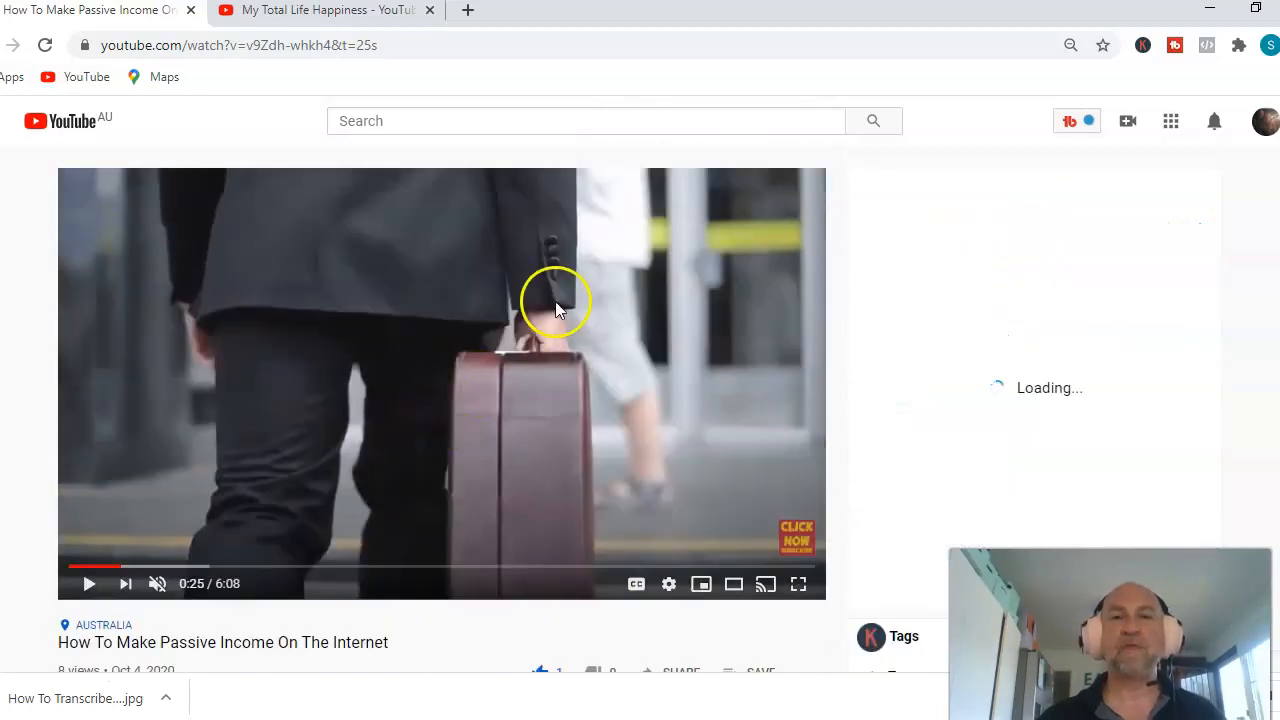